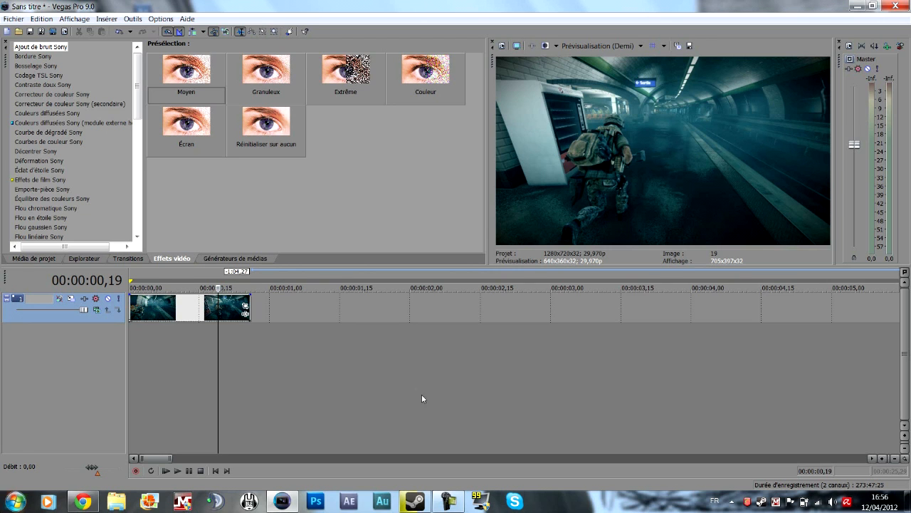
Search the computer for "linkin" and add the song "Linkin Park - Figure 09" to a new audio track below the video
click(17, 502)
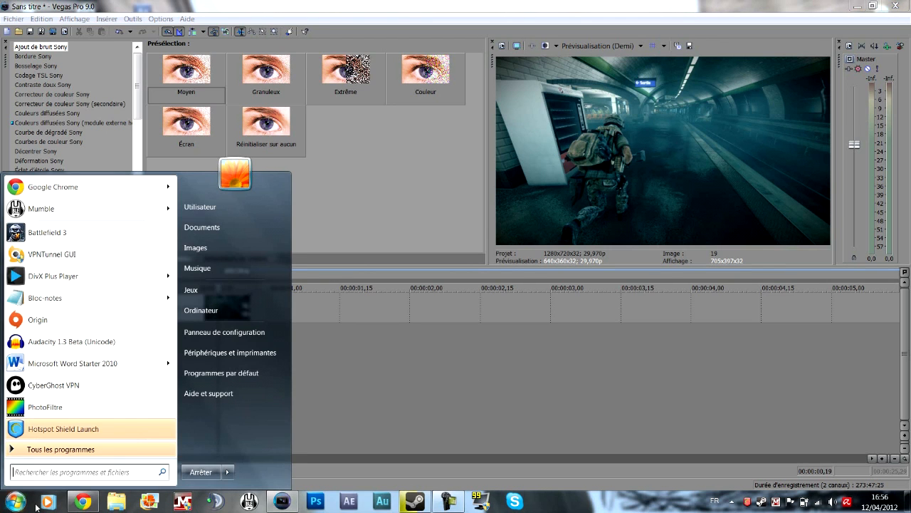
text(linkin)
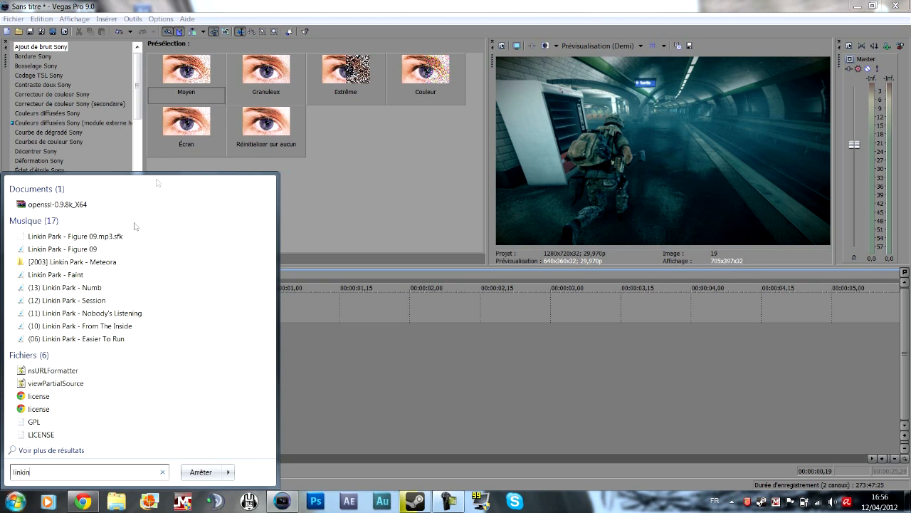
mouse_move(85, 248)
mouse_down()
mouse_move(149, 248)
mouse_move(296, 358)
mouse_up()
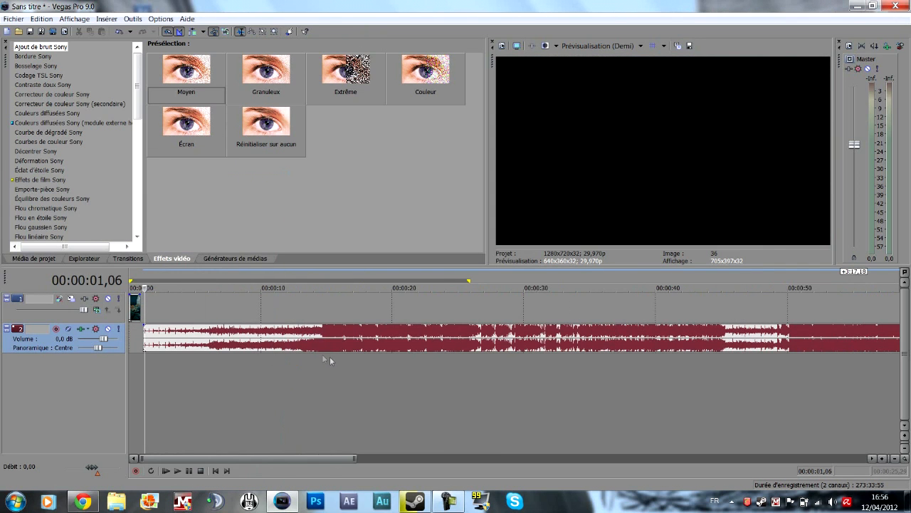
Trim about 46 seconds off the start of the music clip and move it back to begin at 00:00:01,06
drag(147, 347, 749, 347)
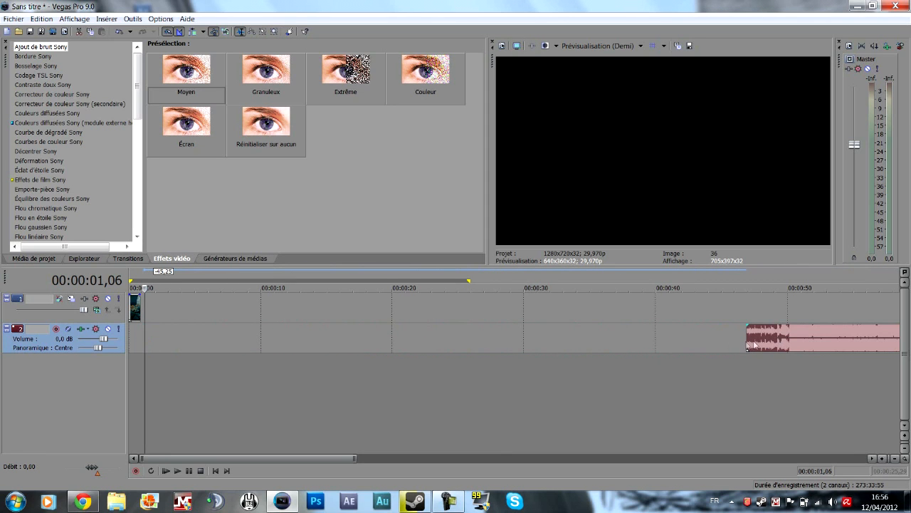
scroll(735, 340, down, 3)
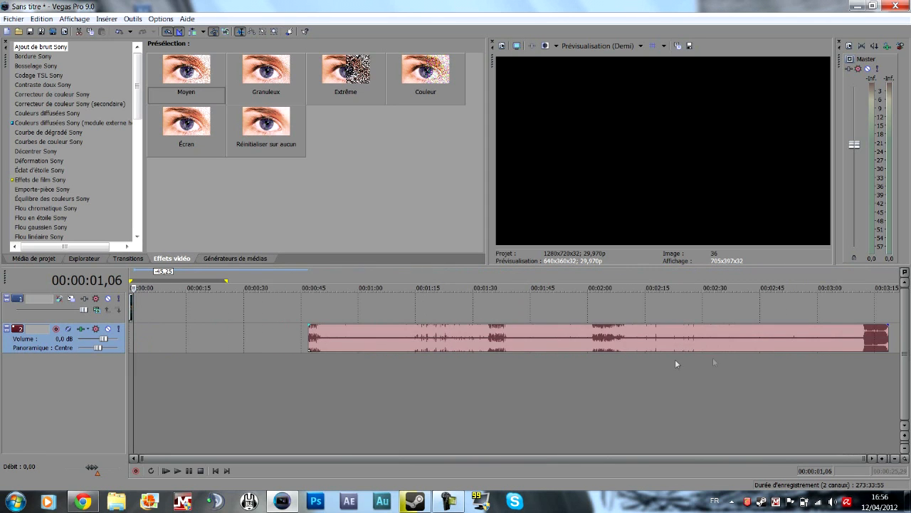
drag(398, 345, 231, 341)
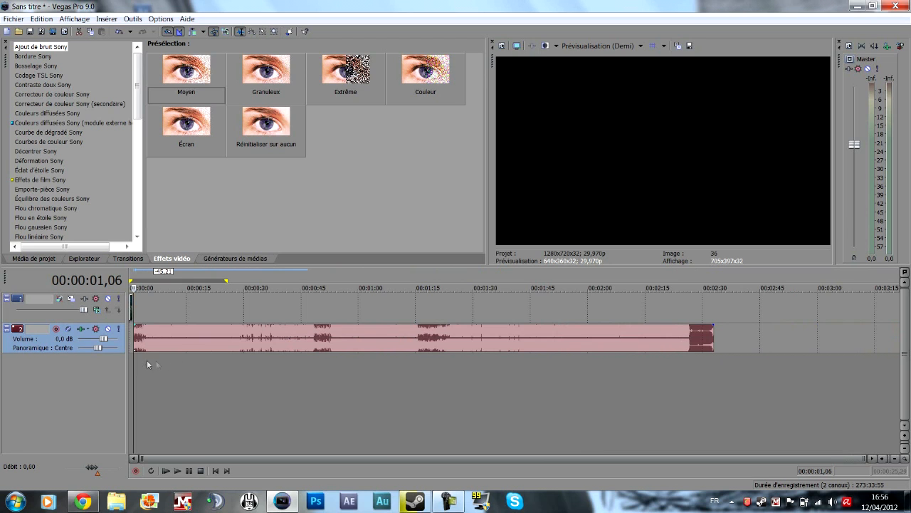
Move the music clip earlier, trim its start to 00:00:02,02 and place the playhead there
scroll(289, 368, up, 3)
scroll(292, 374, up, 5)
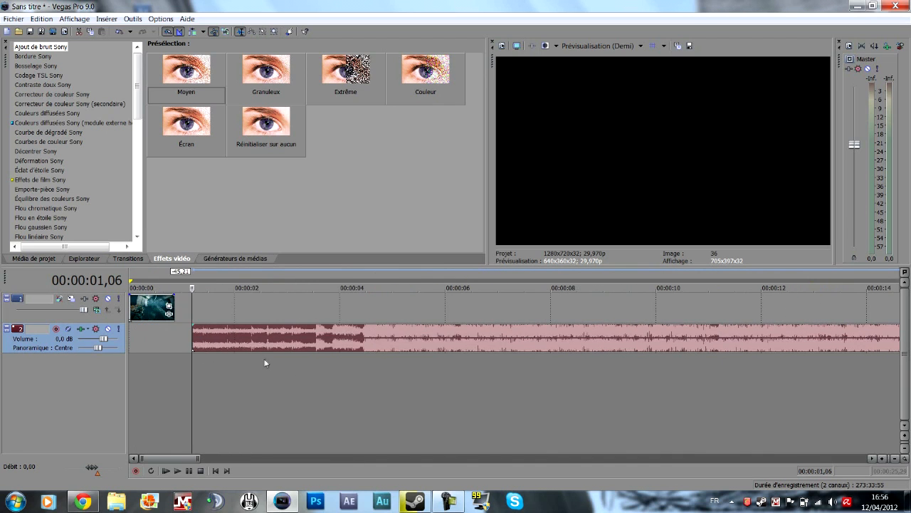
mouse_move(204, 349)
mouse_down()
mouse_move(155, 340)
mouse_move(203, 343)
mouse_up()
drag(361, 324, 297, 324)
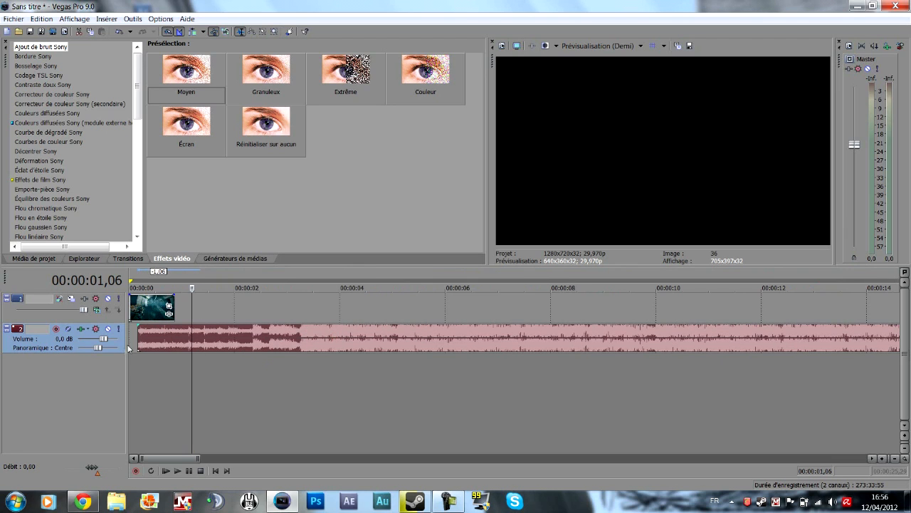
drag(136, 336, 237, 341)
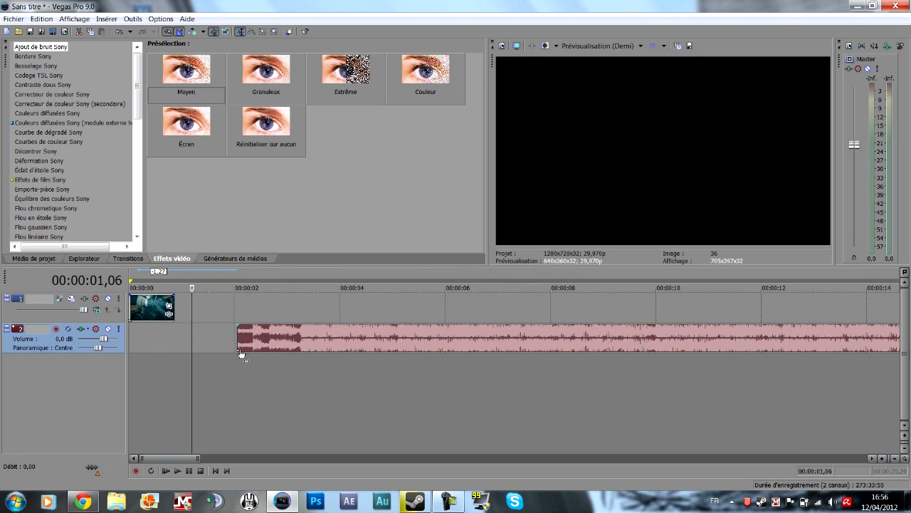
click(237, 361)
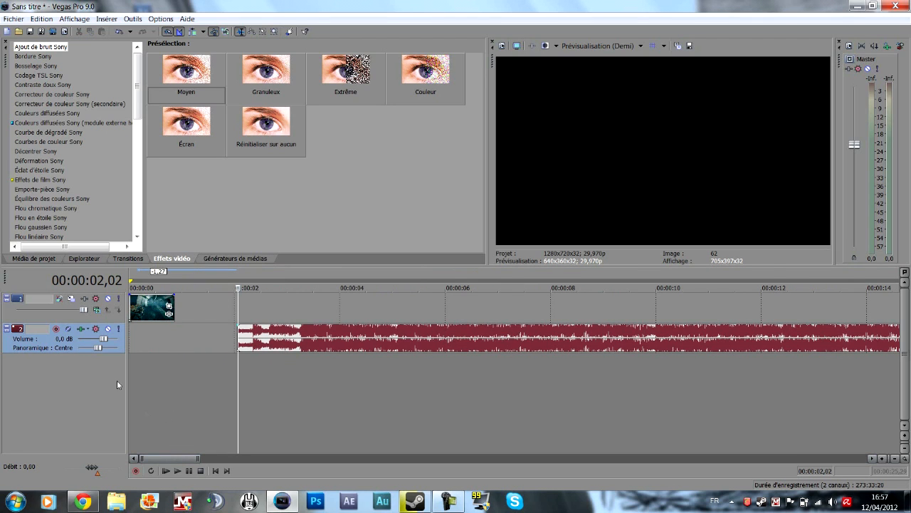
Lower the music track's volume to -36,1 dB and play the clip from its start
drag(103, 339, 84, 343)
key(space)
key(space)
key(space)
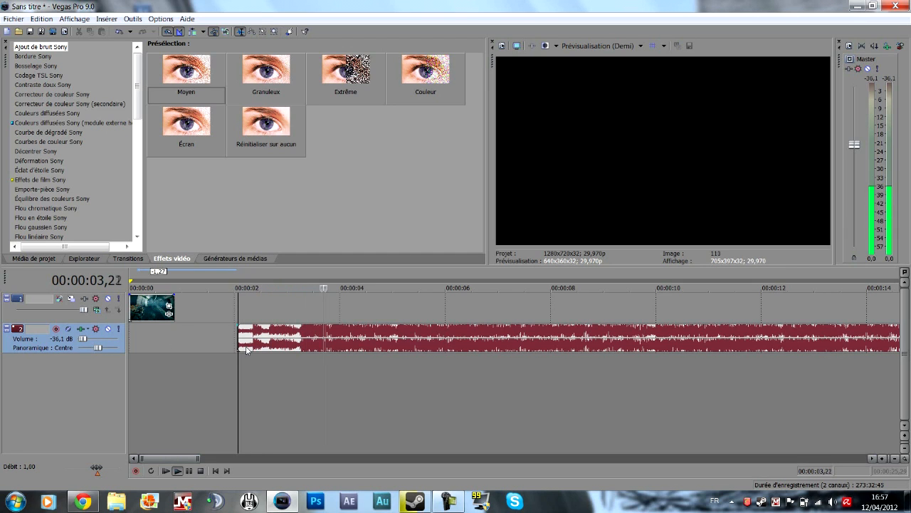
key(space)
key(space)
key(space)
Readjust the music clip's start trim and move the clip to begin at about 00:00:01,16
drag(238, 330, 267, 330)
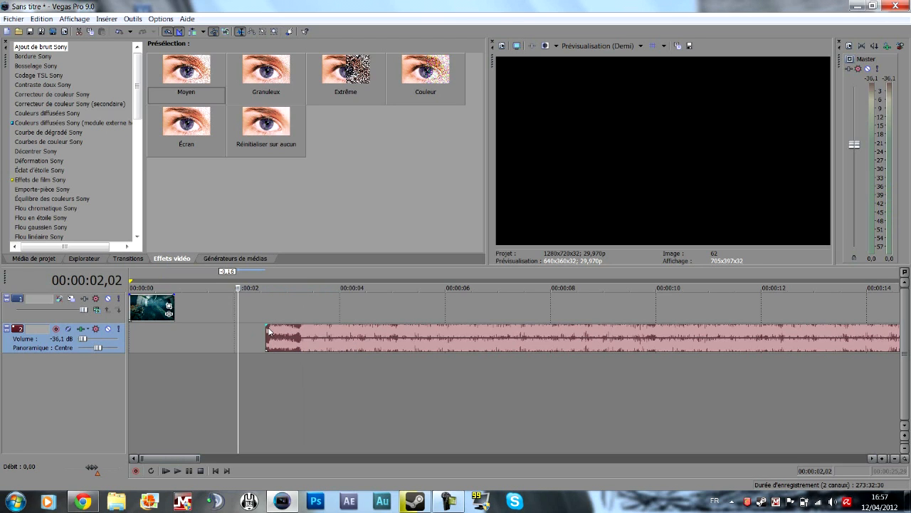
click(265, 332)
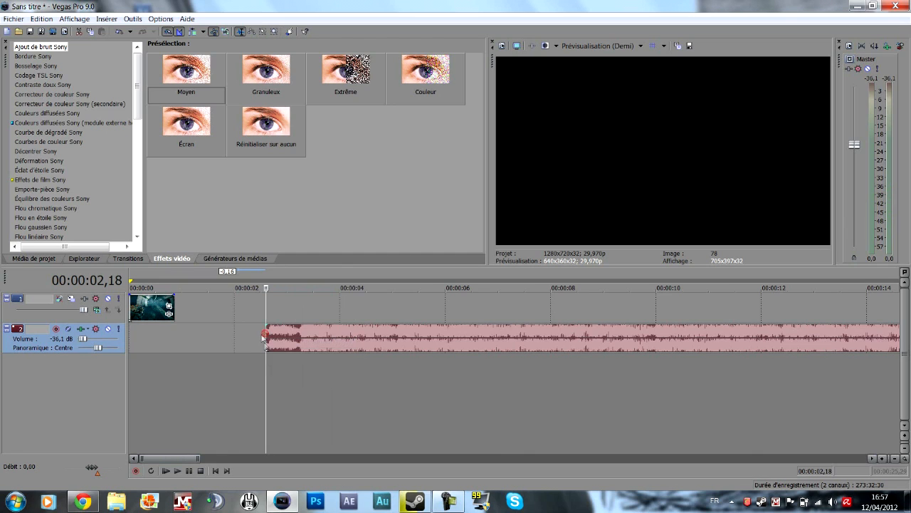
drag(267, 314, 266, 340)
scroll(271, 376, up, 2)
drag(429, 342, 297, 349)
click(271, 345)
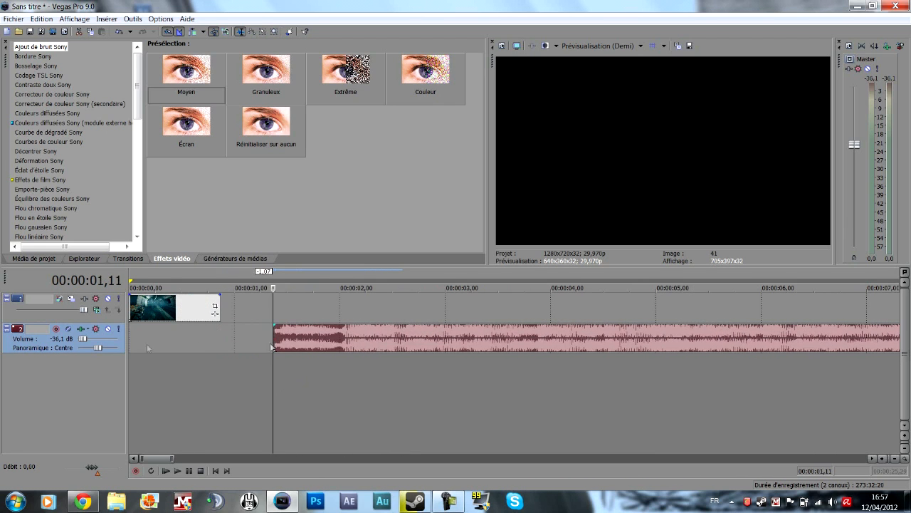
drag(275, 345, 330, 347)
click(293, 380)
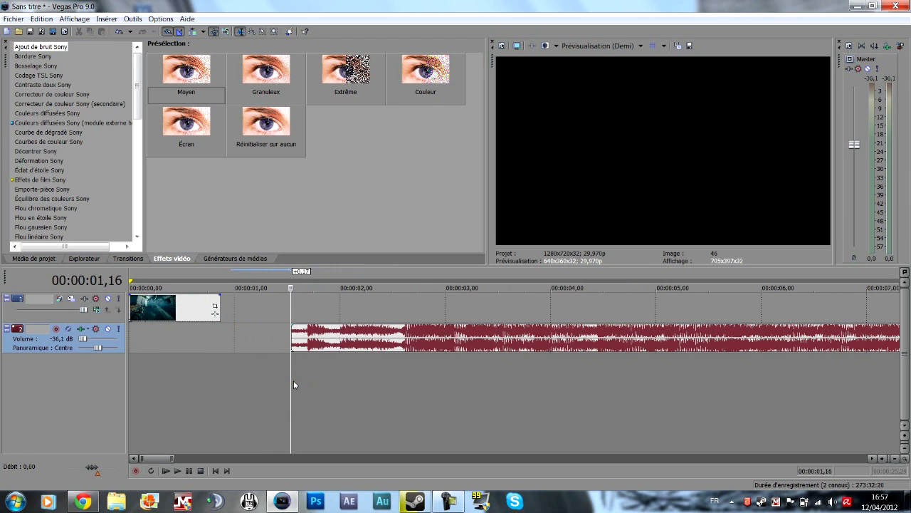
Play the timeline to listen to the beats at the start of the music clip
key(space)
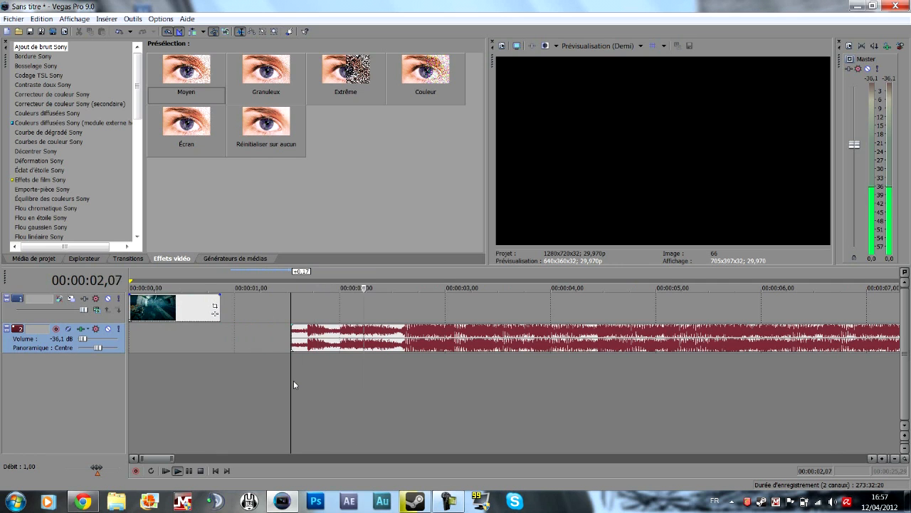
click(186, 351)
click(178, 472)
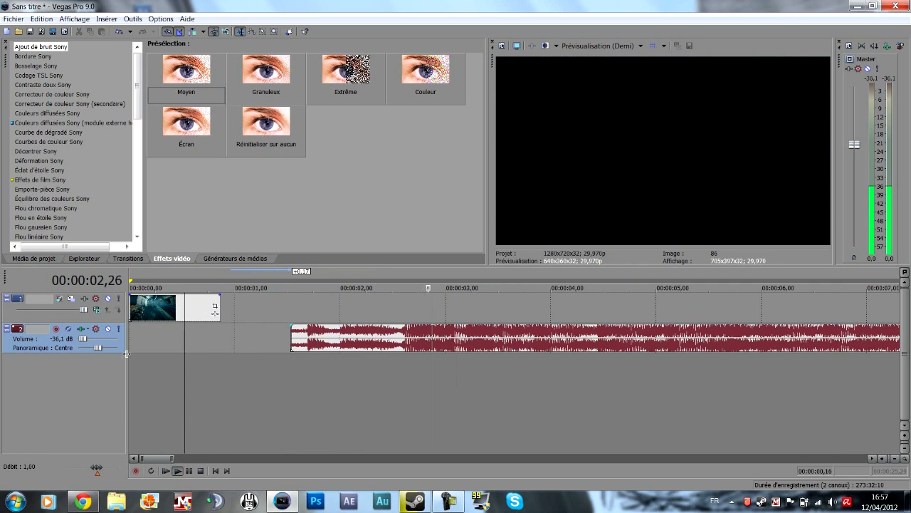
key(space)
Play from 00:00:01,04 and drop five markers on the successive beats of the music
click(249, 373)
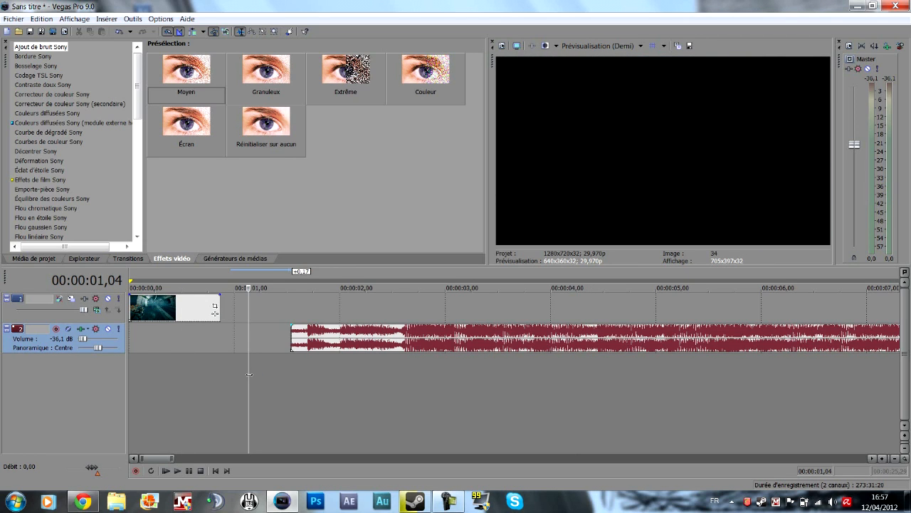
key(space)
key(m)
key(m)
key(m)
key(m)
key(m)
key(space)
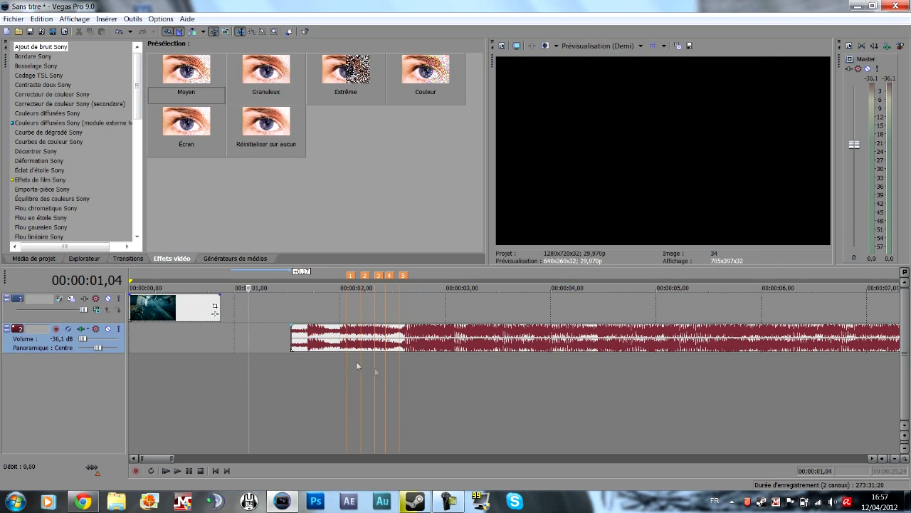
Shift markers 4 and 5 slightly later so that the five markers are evenly spaced four frames apart
scroll(427, 364, up, 4)
click(509, 363)
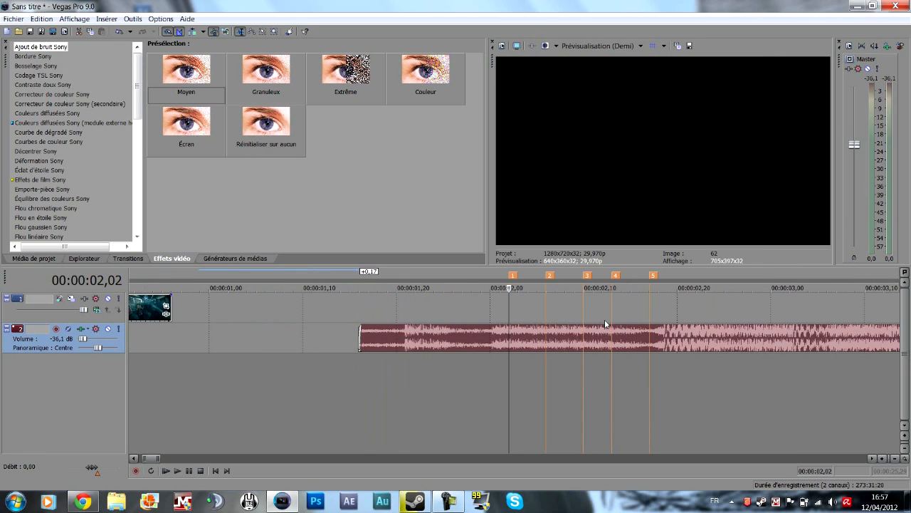
click(615, 275)
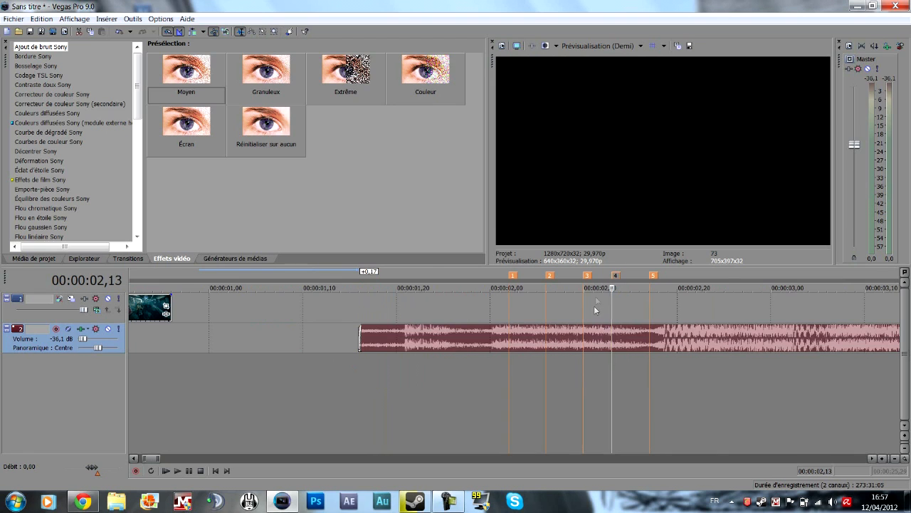
drag(615, 275, 661, 275)
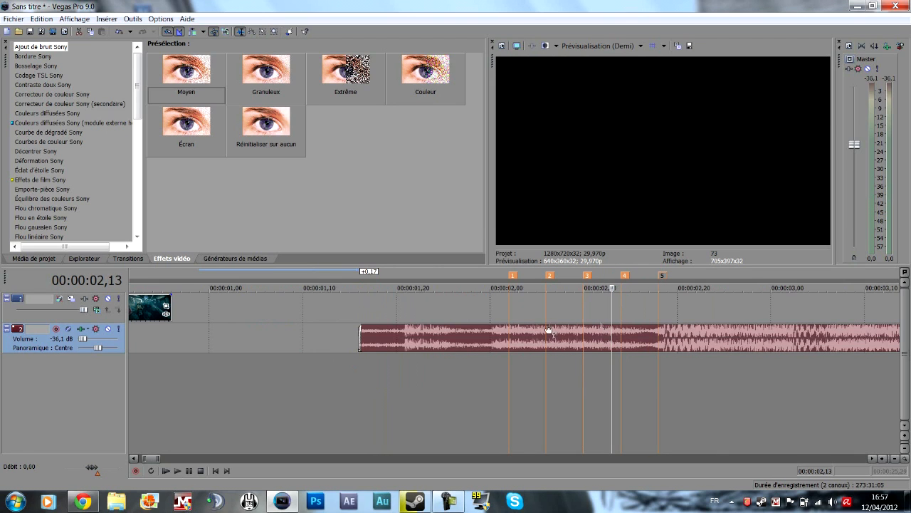
Split the music clip at marker 1 and again one frame after it, at 00:00:02,03
click(509, 342)
scroll(510, 341, up, 2)
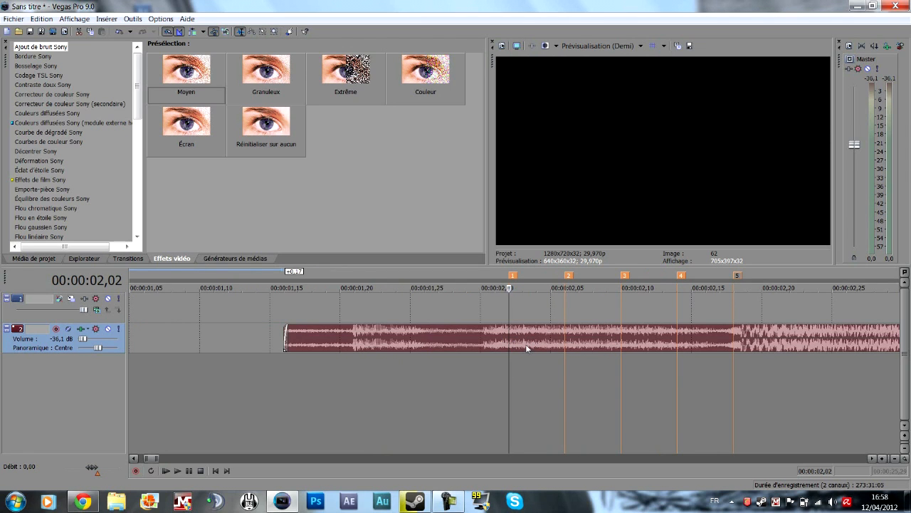
key(s)
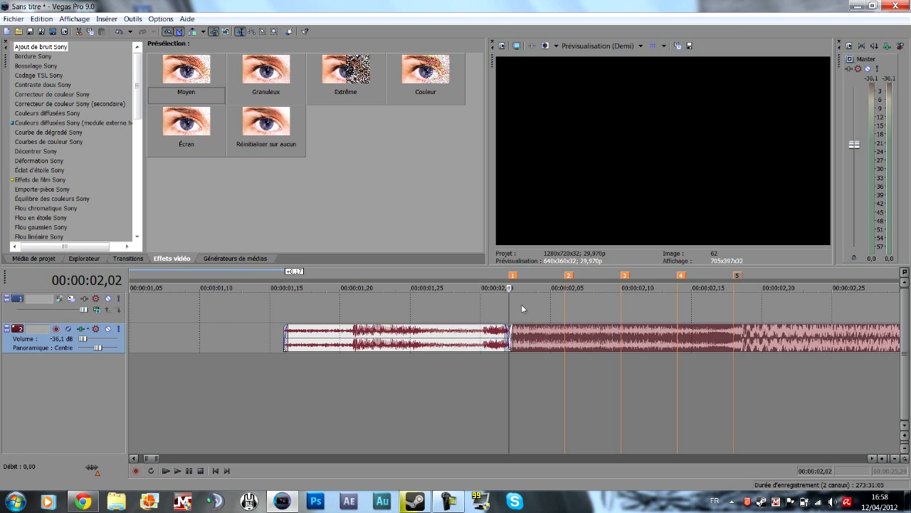
scroll(521, 310, up, 3)
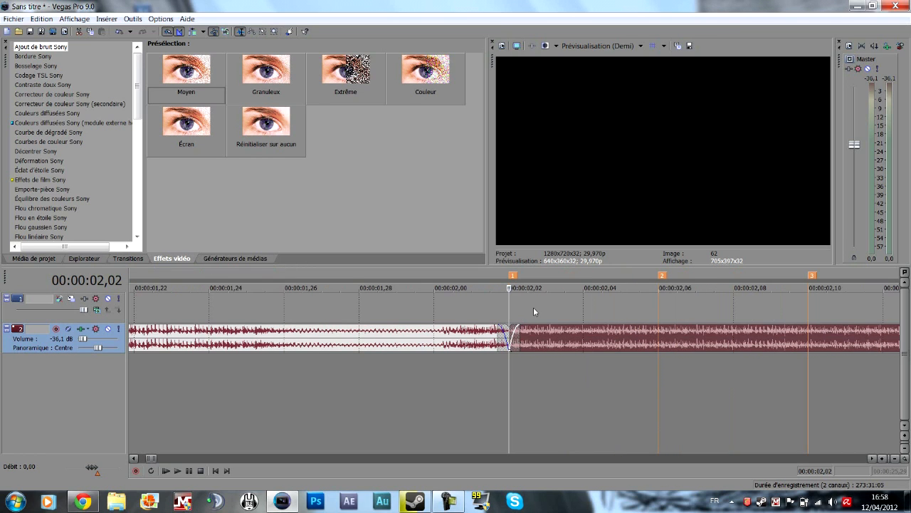
click(526, 307)
click(551, 307)
click(544, 340)
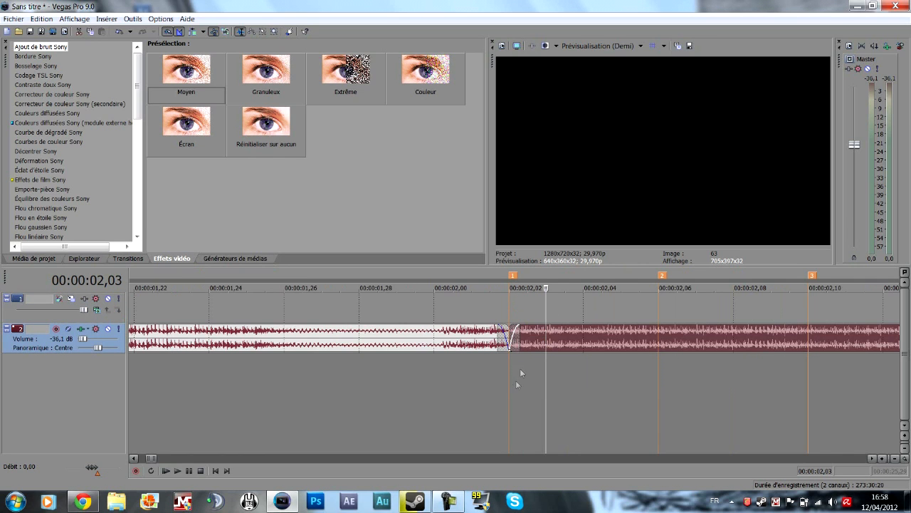
Split the music clip at markers 2, 3 and 4 and again one frame after each of them
scroll(521, 367, down, 3)
click(561, 342)
click(565, 342)
key(s)
click(609, 340)
key(s)
click(621, 341)
key(s)
click(664, 342)
key(s)
click(675, 341)
key(s)
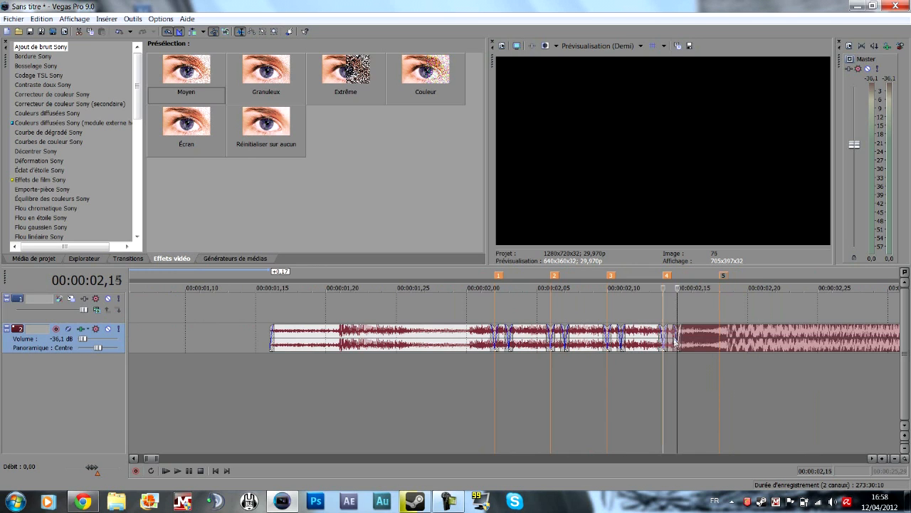
click(719, 339)
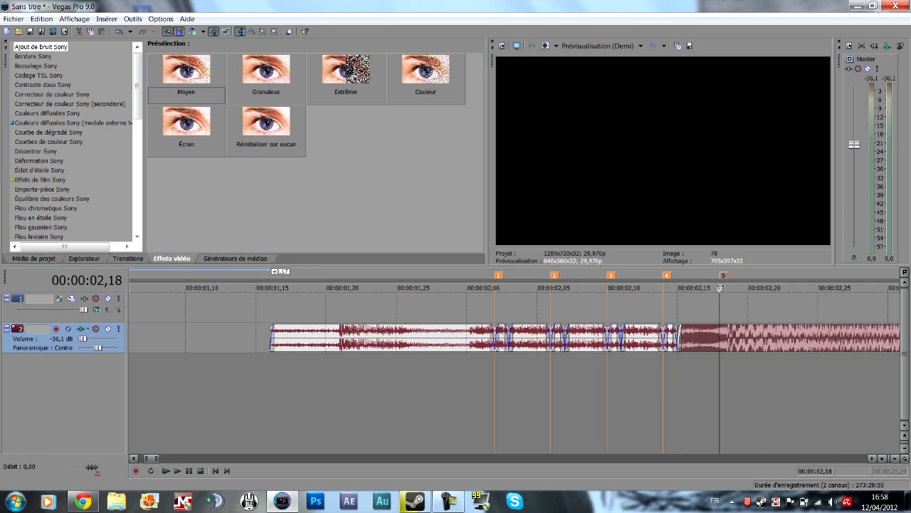
key(s)
click(733, 339)
key(s)
click(727, 339)
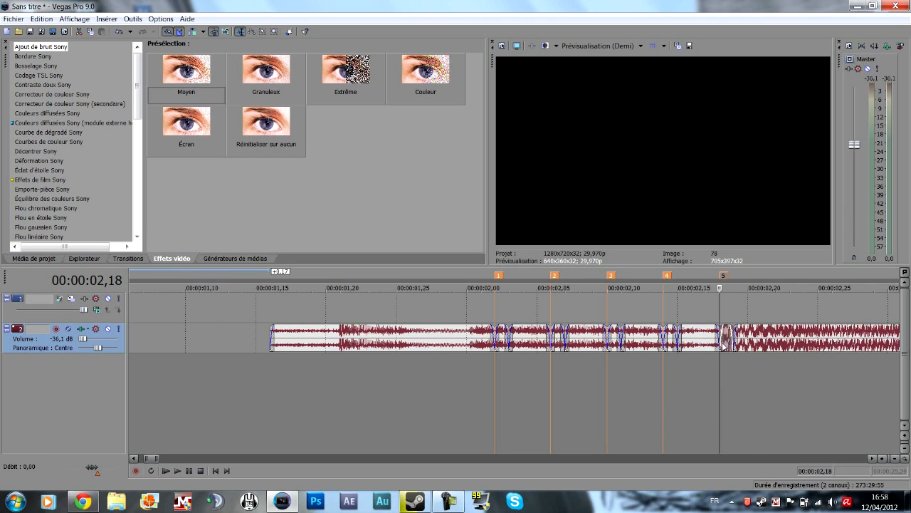
key(ctrl+z)
key(ctrl+z)
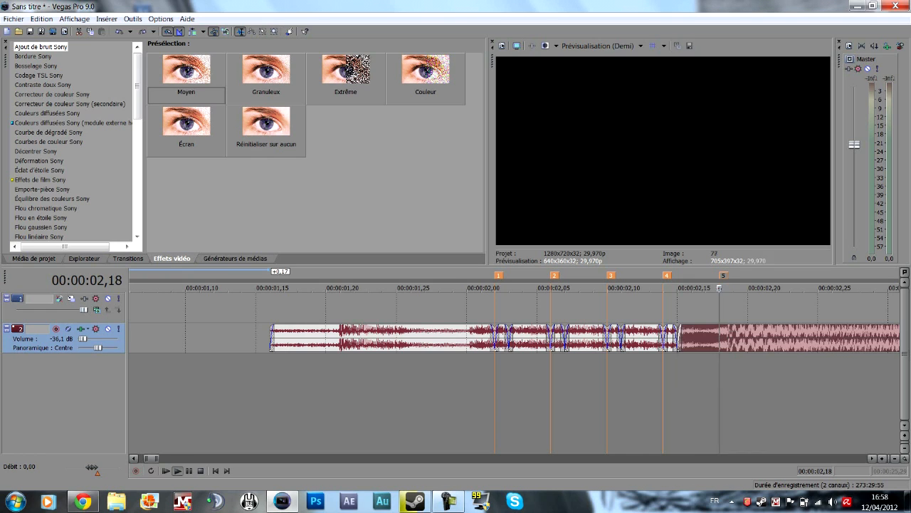
Move marker 5 one frame earlier to 00:00:02,17, then split the music clip there and at 00:00:02,18
mouse_move(719, 288)
mouse_down()
mouse_move(693, 289)
mouse_move(706, 282)
mouse_up()
click(706, 333)
key(s)
click(719, 338)
key(s)
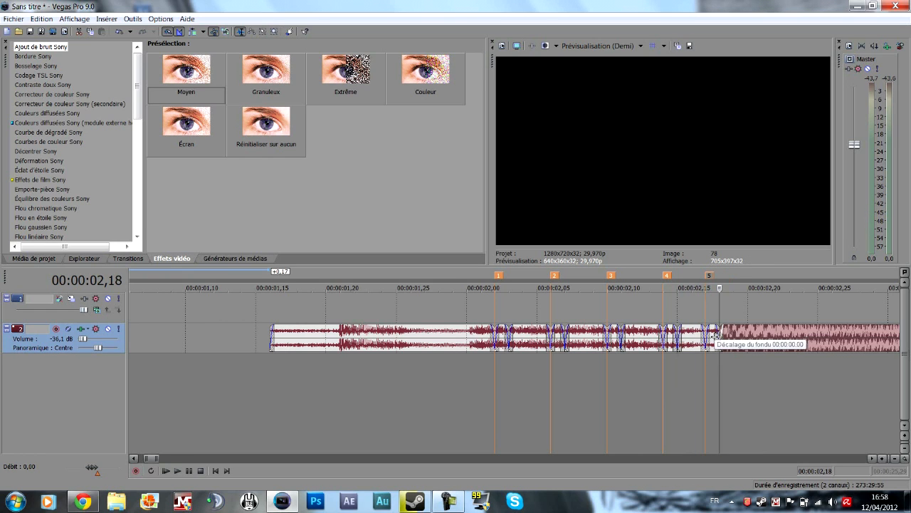
Delete the five one-frame music slices that follow markers 5, 4, 3, 2 and 1
click(712, 338)
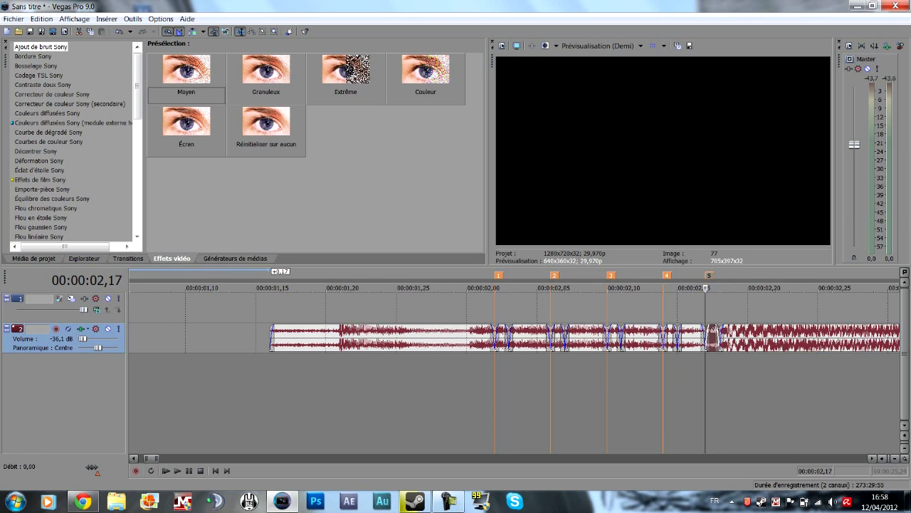
key(Delete)
click(671, 346)
key(Delete)
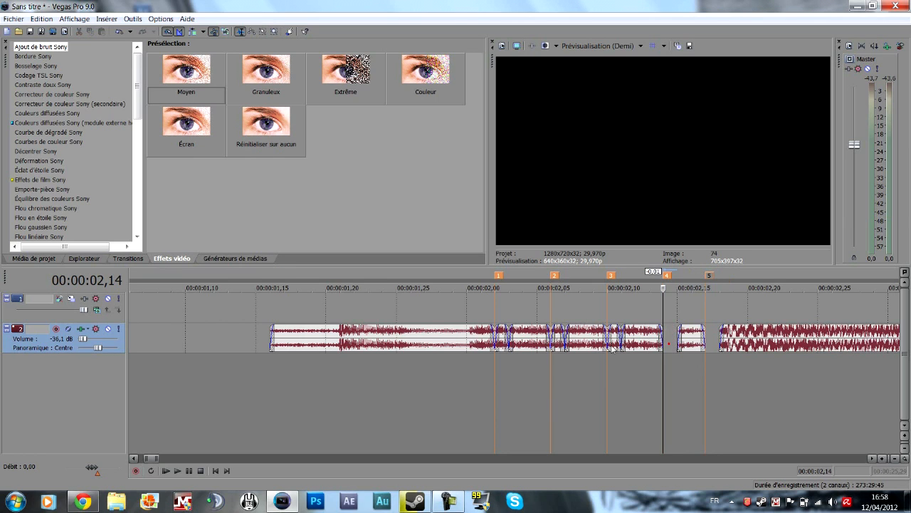
click(613, 342)
key(Delete)
click(557, 342)
key(Delete)
click(503, 345)
key(Delete)
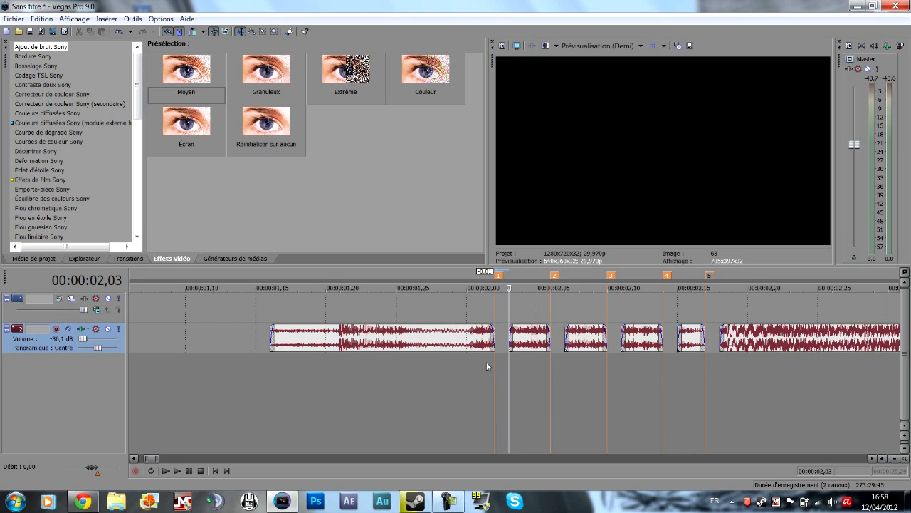
scroll(491, 365, down, 5)
scroll(440, 377, down, 3)
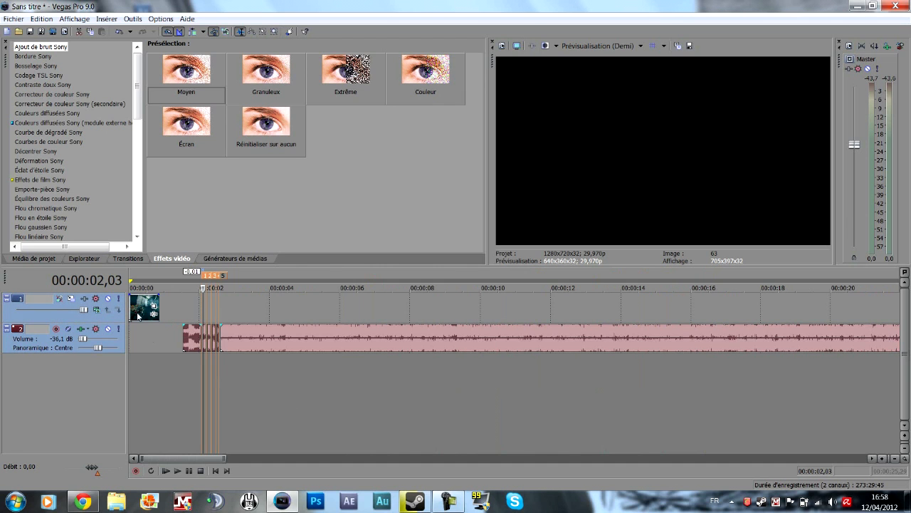
Move the video clip along its track to start at 00:00:01,22 so it spans the five markers
drag(145, 310, 205, 311)
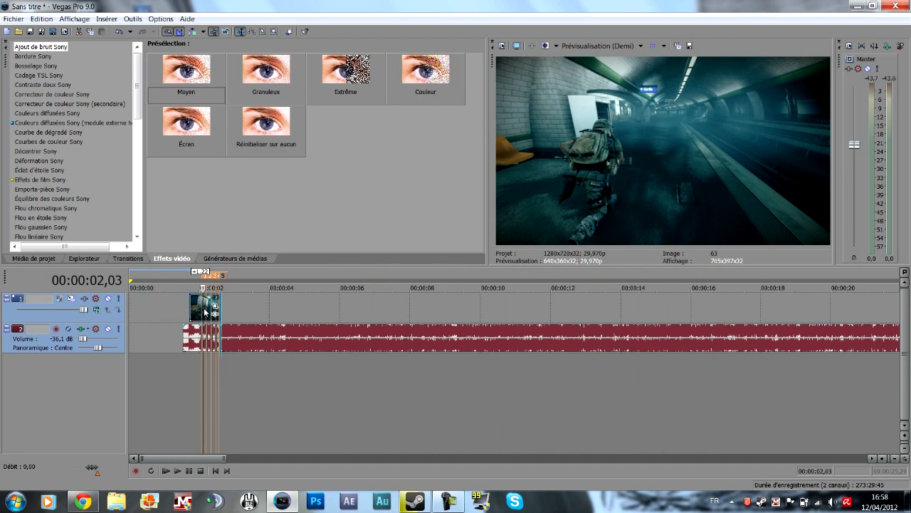
scroll(437, 395, up, 6)
click(274, 376)
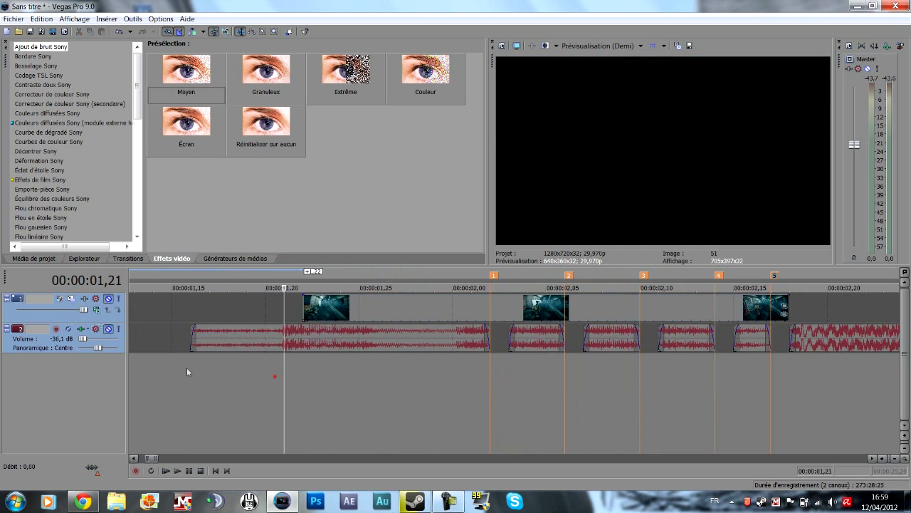
Mute only the video track and place the playback cursor at 00:00:01,15, just before the music starts
click(107, 300)
click(108, 328)
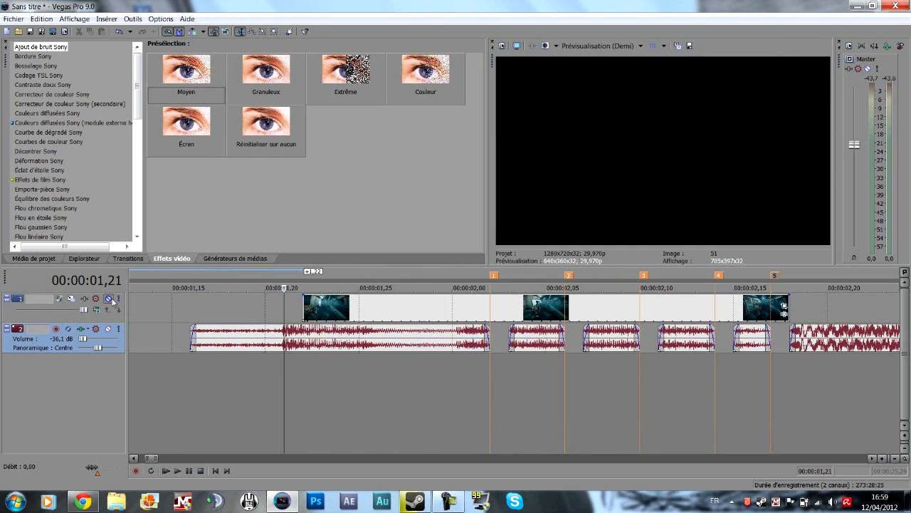
click(108, 299)
click(208, 379)
click(176, 372)
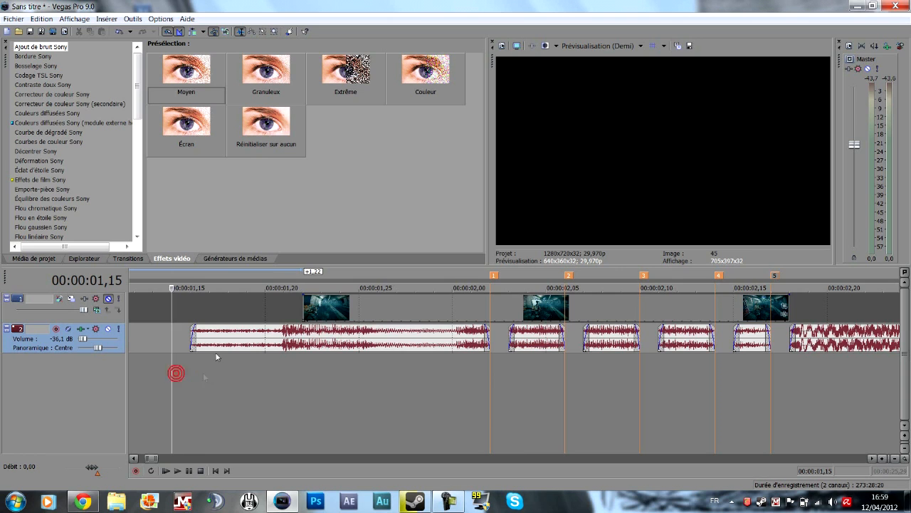
Play the music repeatedly from 00:00:01,15 to listen to the cuts at the markers
scroll(231, 360, down, 4)
key(space)
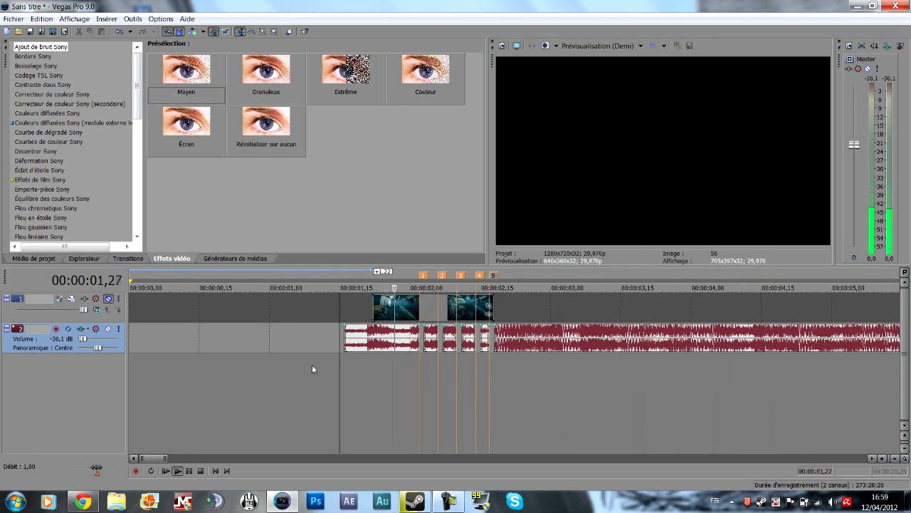
key(space)
key(space)
key(space)
key(space)
key(space)
key(space)
key(space)
key(space)
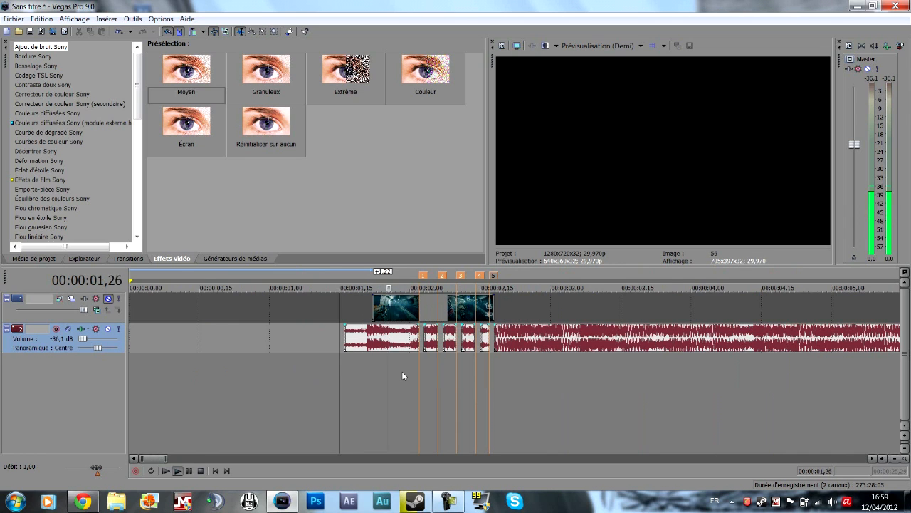
key(space)
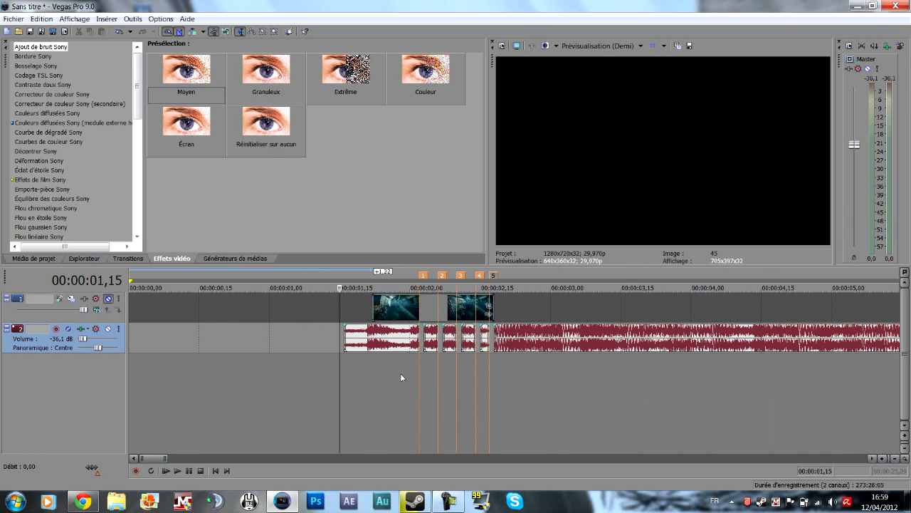
Unmute the video track and scrub through the video clip across the markers
scroll(399, 384, up, 1)
click(700, 359)
scroll(686, 364, up, 1)
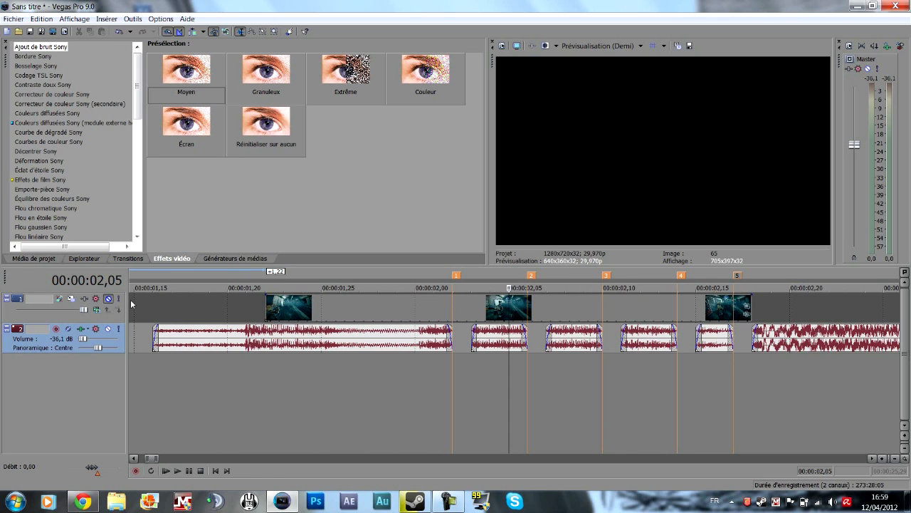
scroll(290, 324, down, 1)
scroll(290, 324, down, 2)
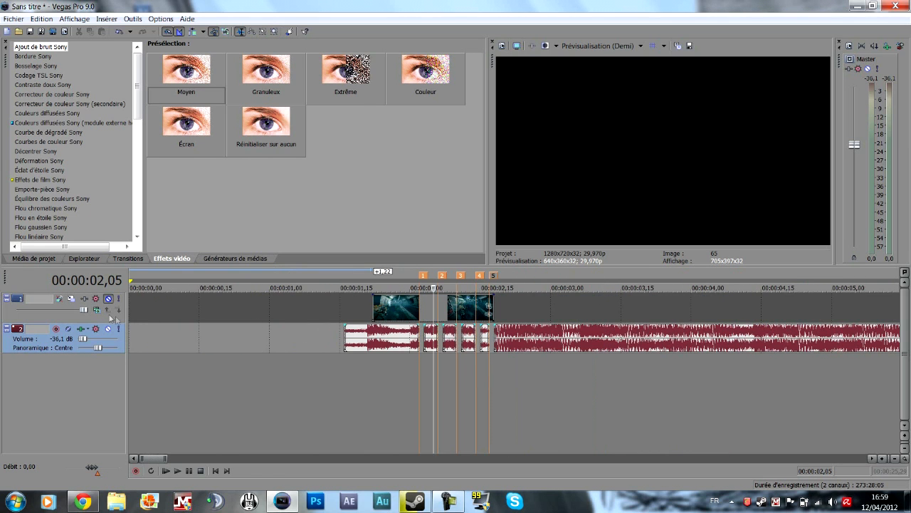
scroll(397, 318, up, 2)
click(385, 306)
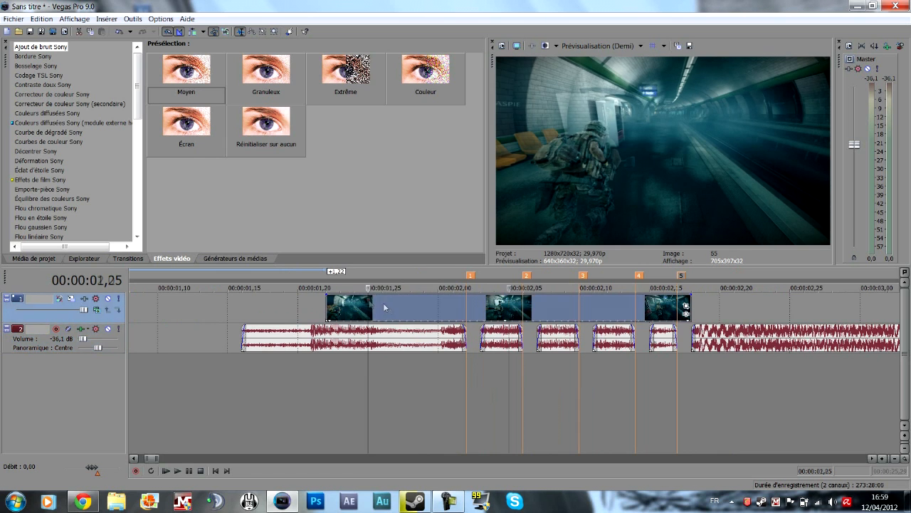
drag(369, 305, 401, 308)
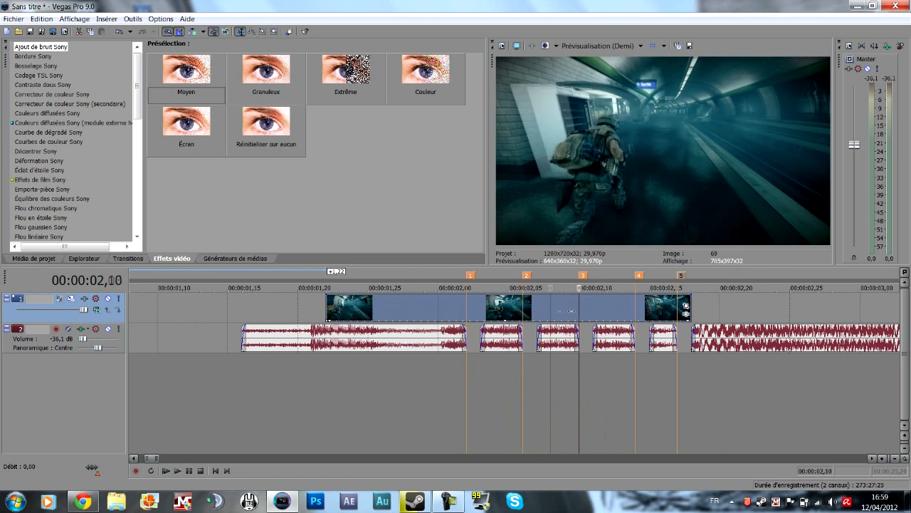
Insert a new video track above the video clip and add the black (Noir) solid-colour generated media to it
right_click(709, 310)
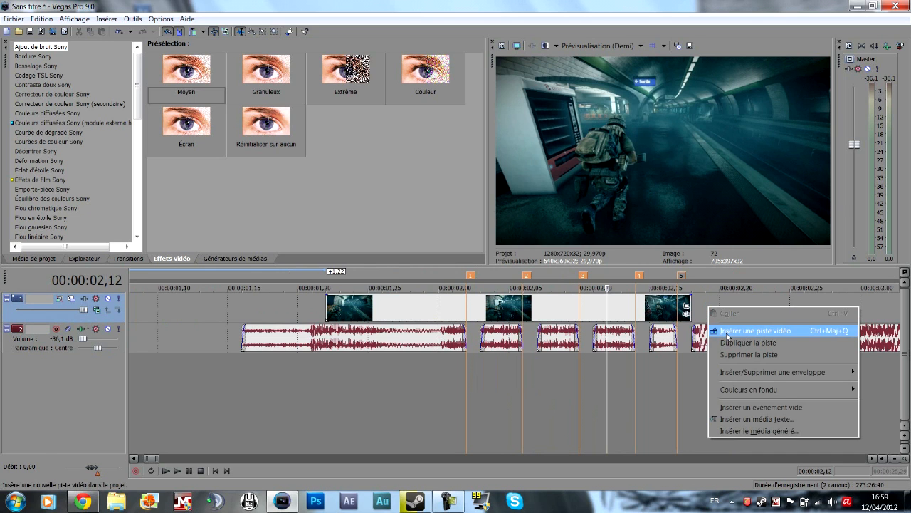
click(721, 331)
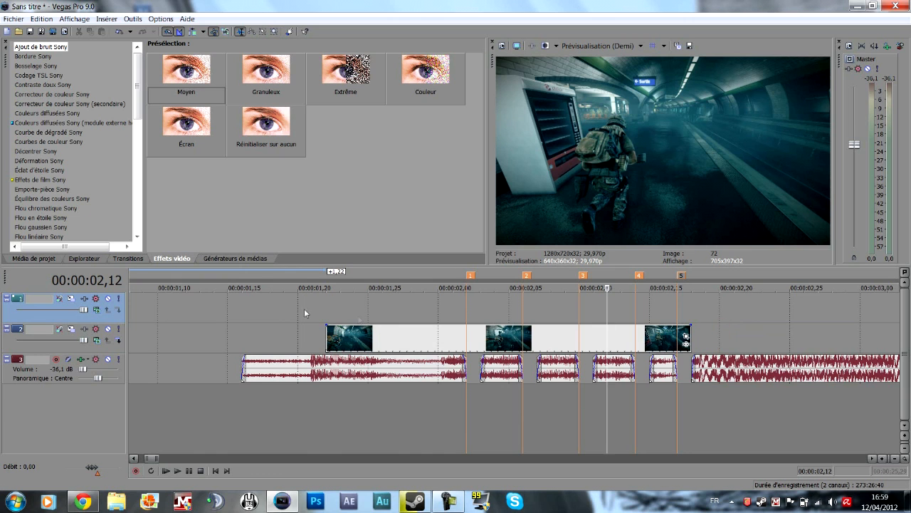
click(237, 260)
drag(254, 76, 279, 304)
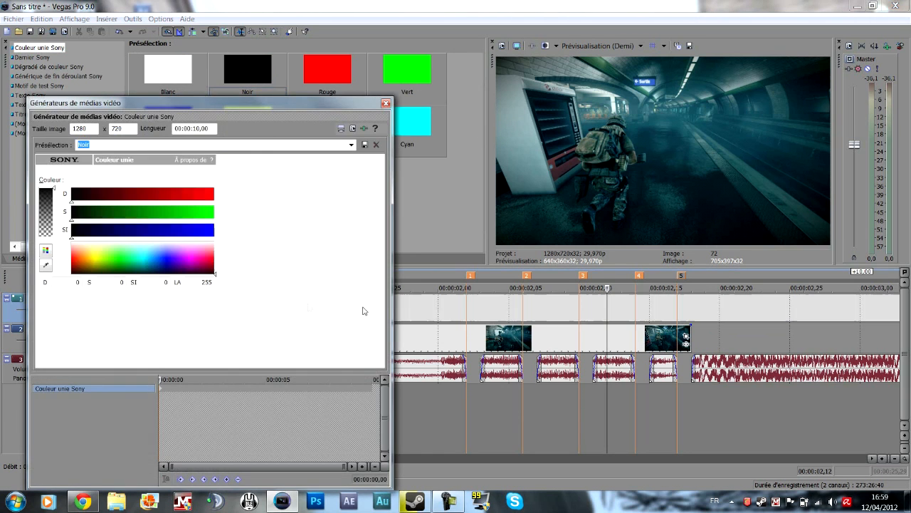
click(385, 104)
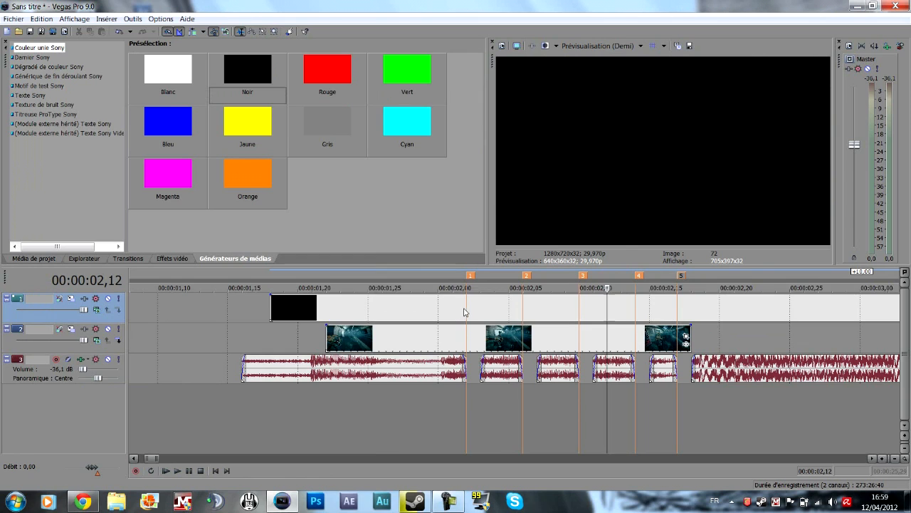
Split the black clip at marker 1 and again one frame after it, at 00:00:02,03
click(466, 312)
key(s)
click(483, 312)
key(s)
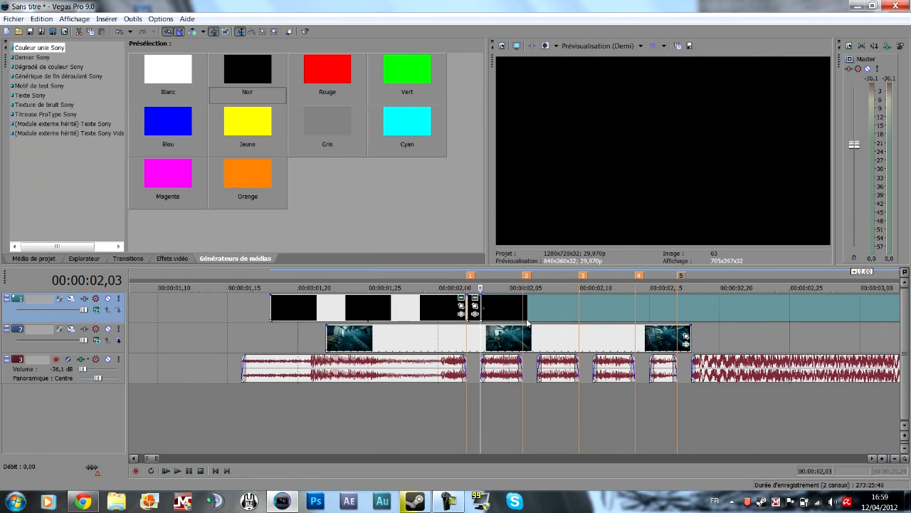
Split the black clip at markers 2, 3 and 4 and again one frame after each of them
click(524, 314)
key(s)
click(539, 314)
key(s)
click(581, 314)
key(s)
click(593, 314)
key(s)
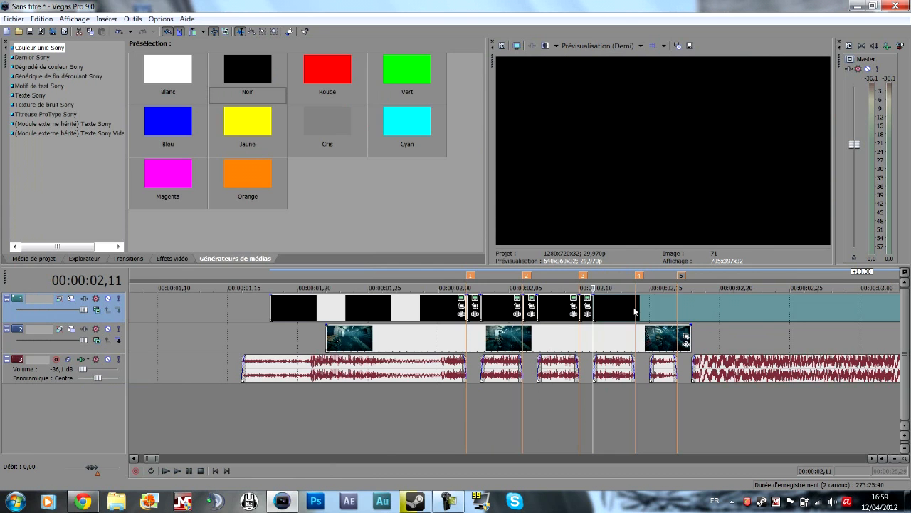
click(636, 313)
key(s)
click(650, 312)
key(s)
click(662, 312)
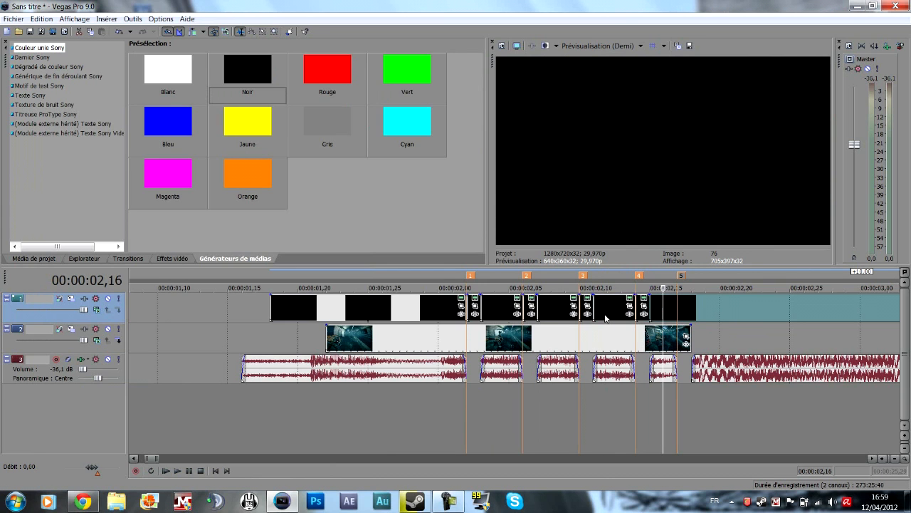
Delete the black pieces before, between and after the slices, keeping only the one-frame slices at markers 1 to 4
click(608, 317)
key(Delete)
click(672, 312)
key(Delete)
click(562, 313)
key(Delete)
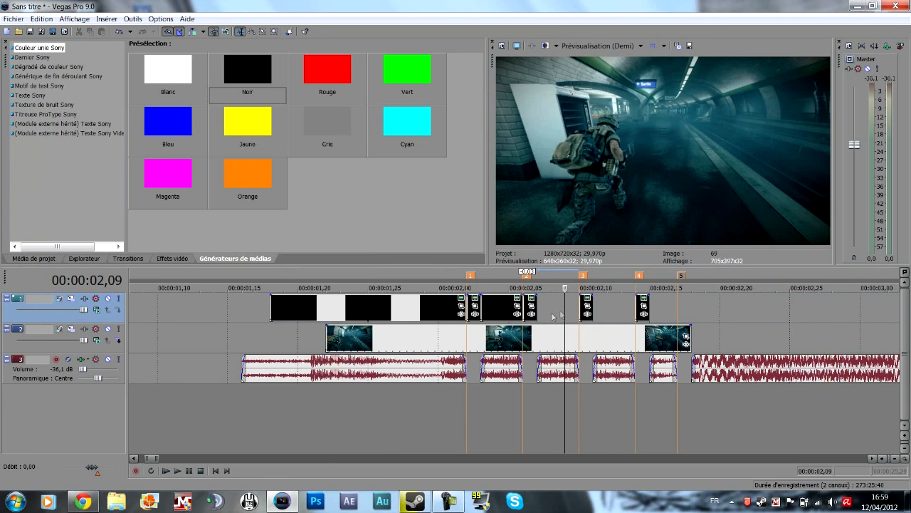
click(499, 313)
key(Delete)
click(435, 313)
key(Delete)
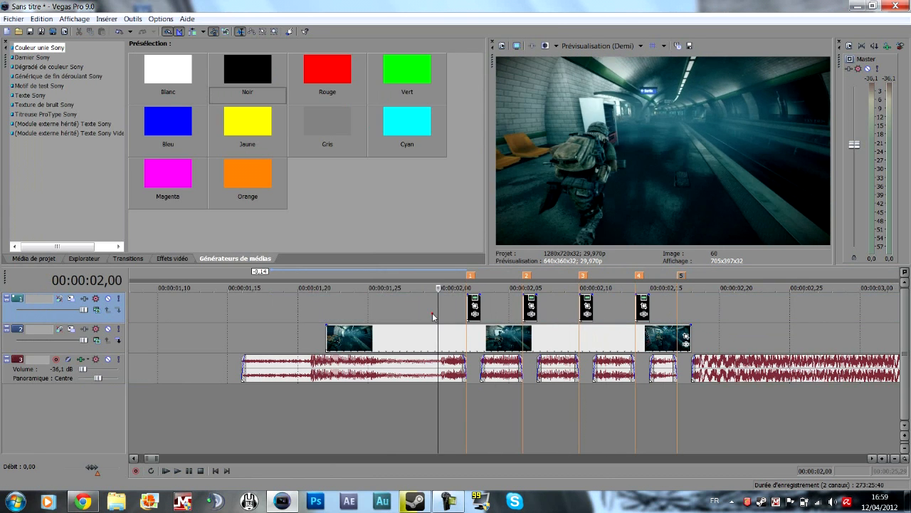
Play the edit repeatedly from 00:00:01,27 to check the black flashes against the music gaps
click(391, 311)
key(space)
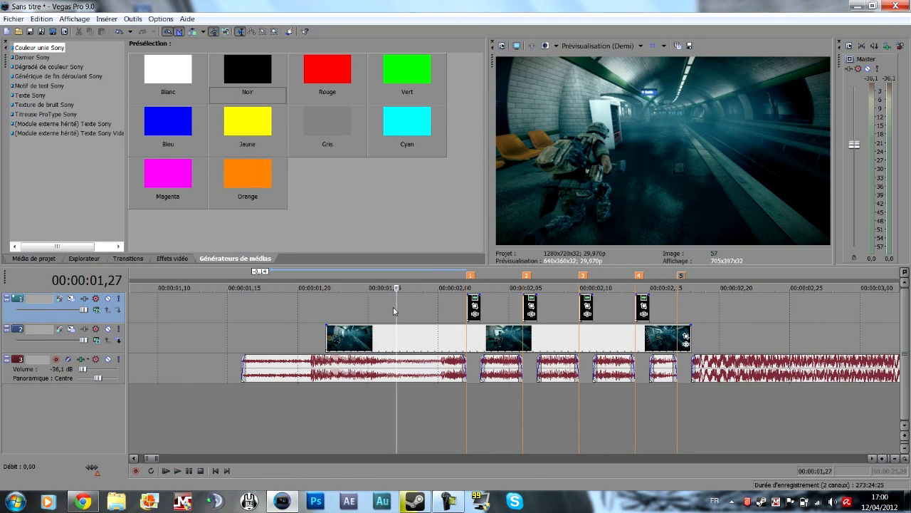
key(space)
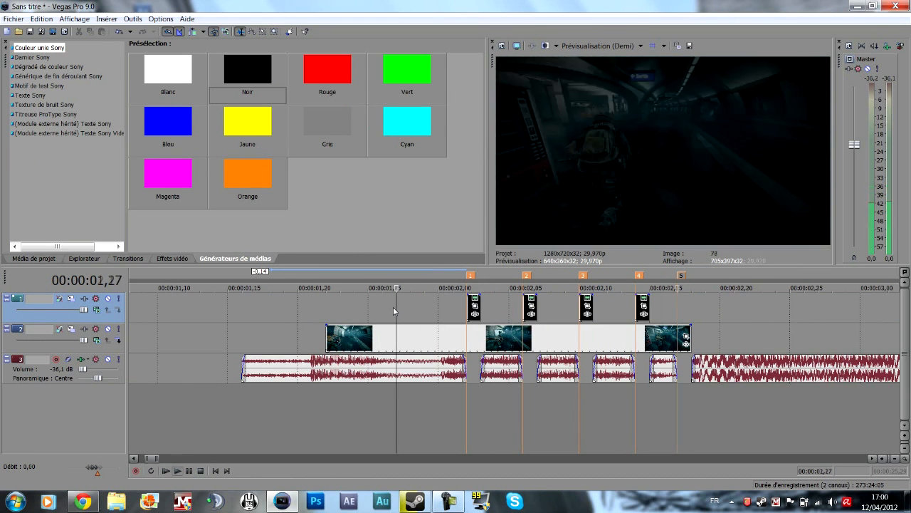
key(space)
key(space)
key(space)
key(space)
key(space)
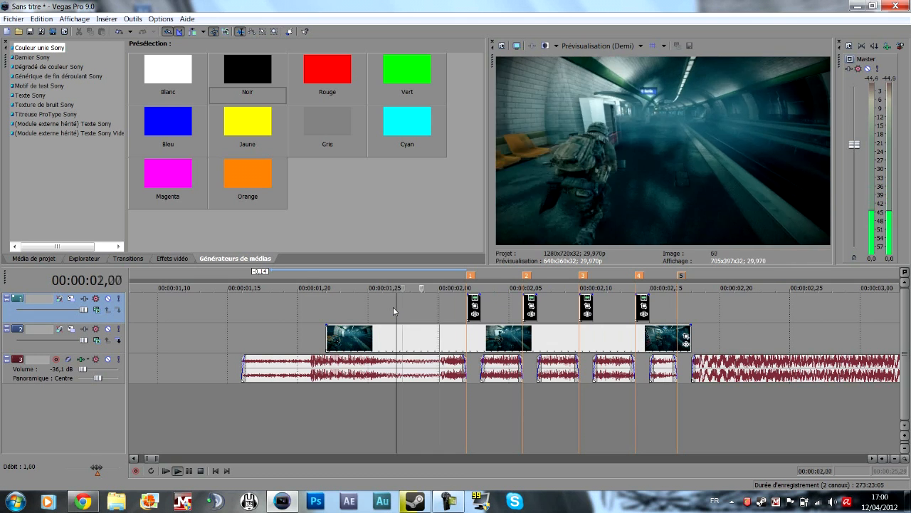
key(space)
key(space)
key(space)
key(space)
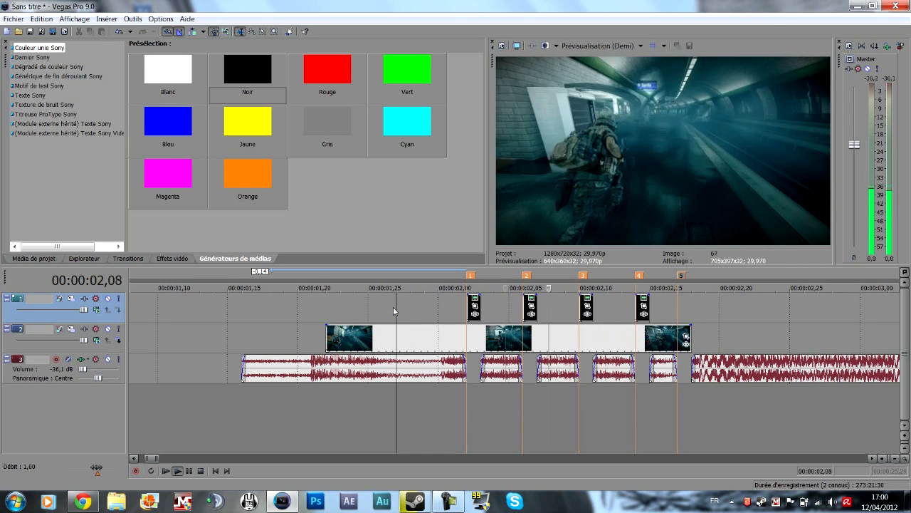
key(space)
key(space)
key(space)
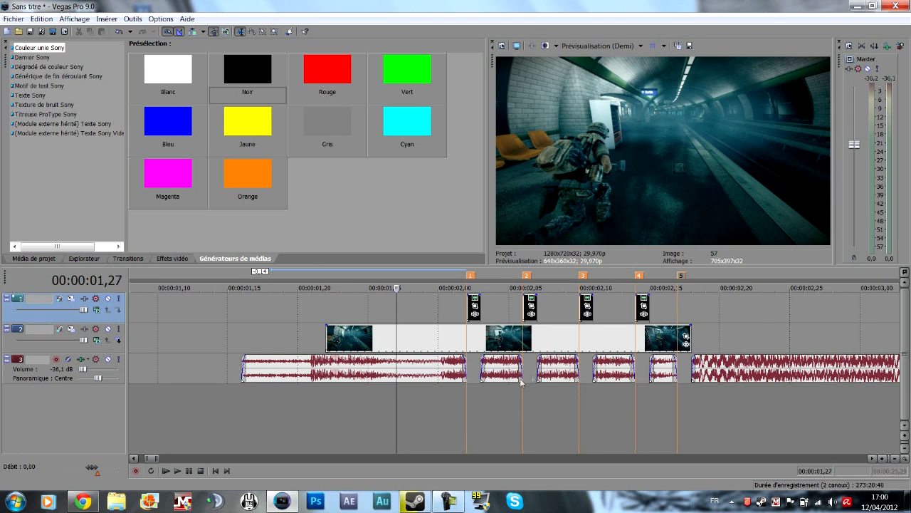
Replay the edit from 00:00:01,25 and inspect the video between the end of the clip and marker 2
click(368, 396)
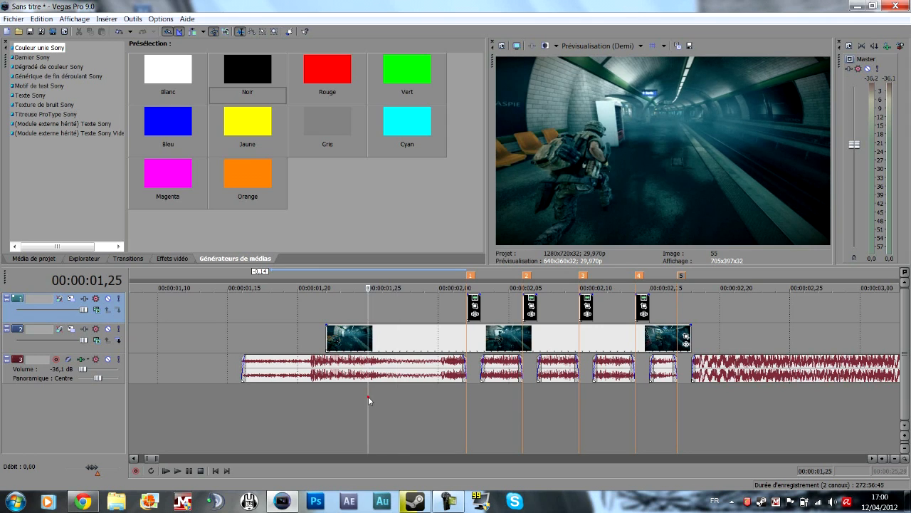
click(181, 474)
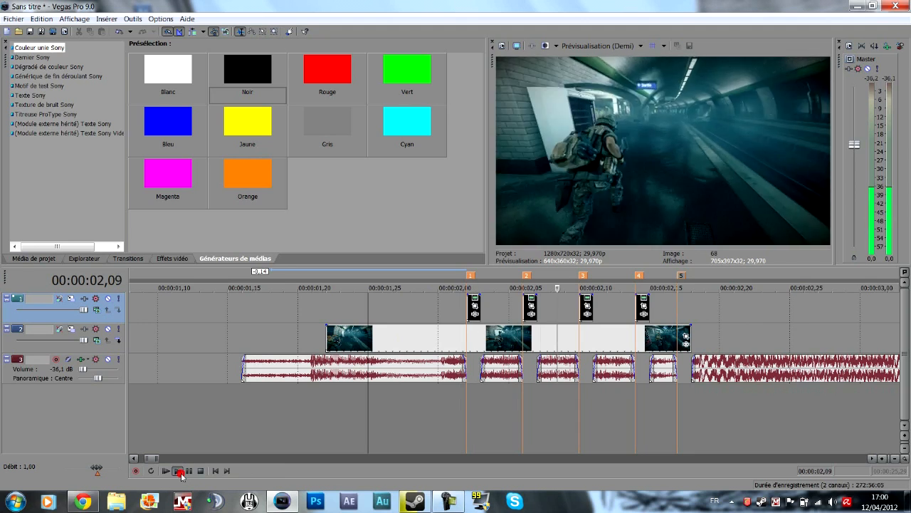
key(space)
click(688, 334)
click(690, 334)
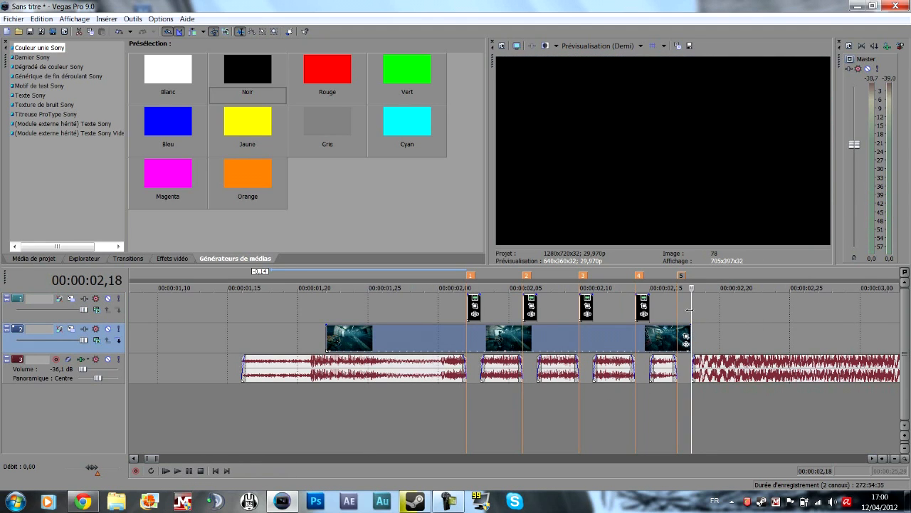
drag(709, 316, 537, 344)
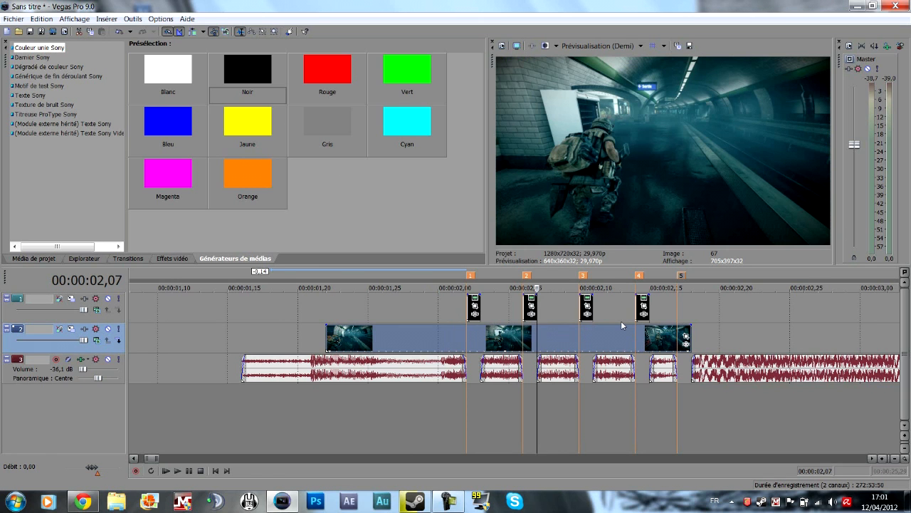
Search the computer for "overlays" and open the Overlays Perso folder
click(16, 501)
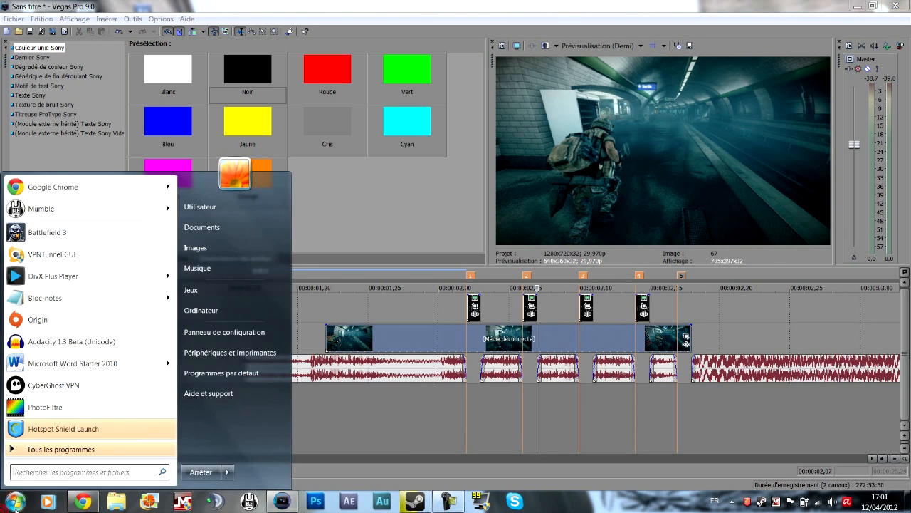
text(overlays)
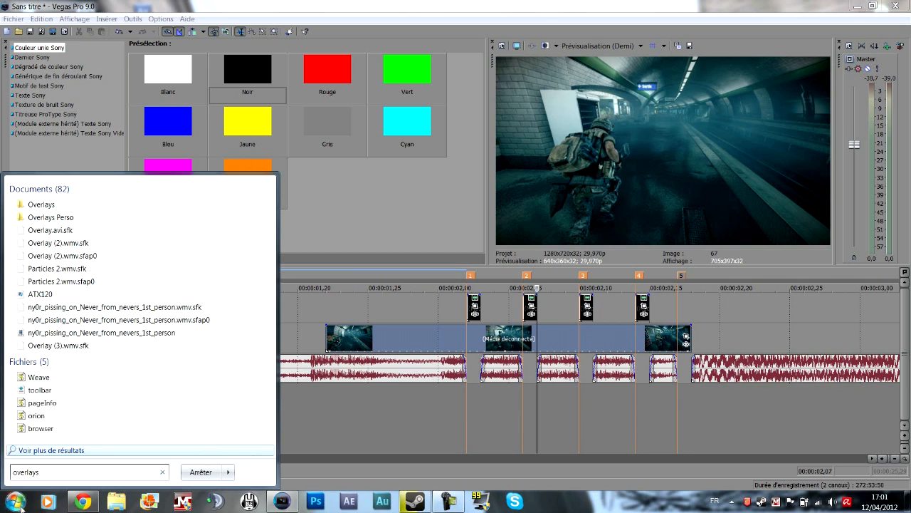
click(75, 217)
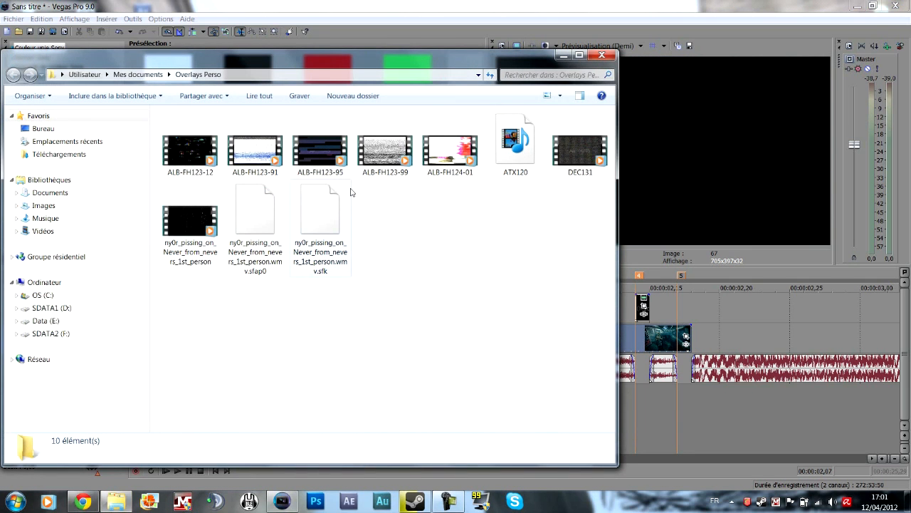
Add the ALB-FH123-12 overlay video to the timeline on a new top video track, starting at 00:00:02,00
click(191, 153)
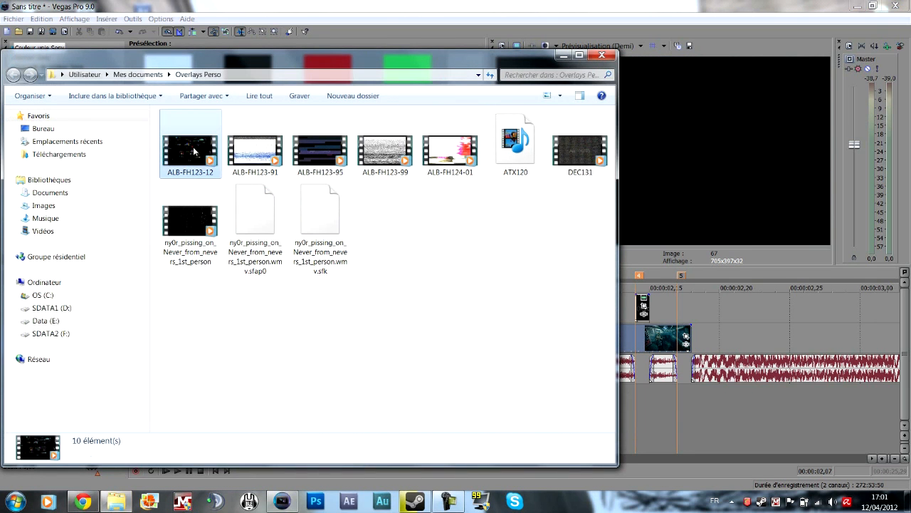
drag(194, 163, 711, 305)
click(682, 308)
right_click(695, 307)
click(719, 331)
drag(761, 333, 495, 314)
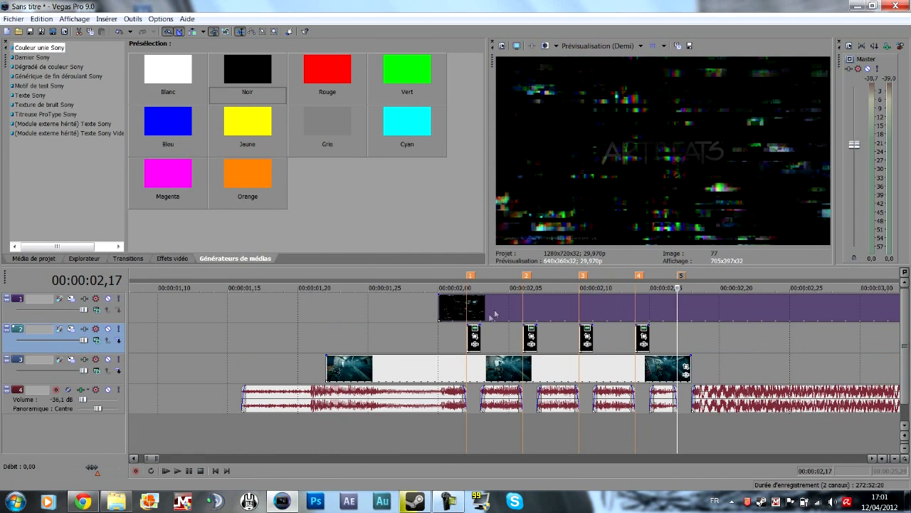
Set the overlay track's compositing mode to Écran and strongly lower the overlay clip's opacity
click(95, 310)
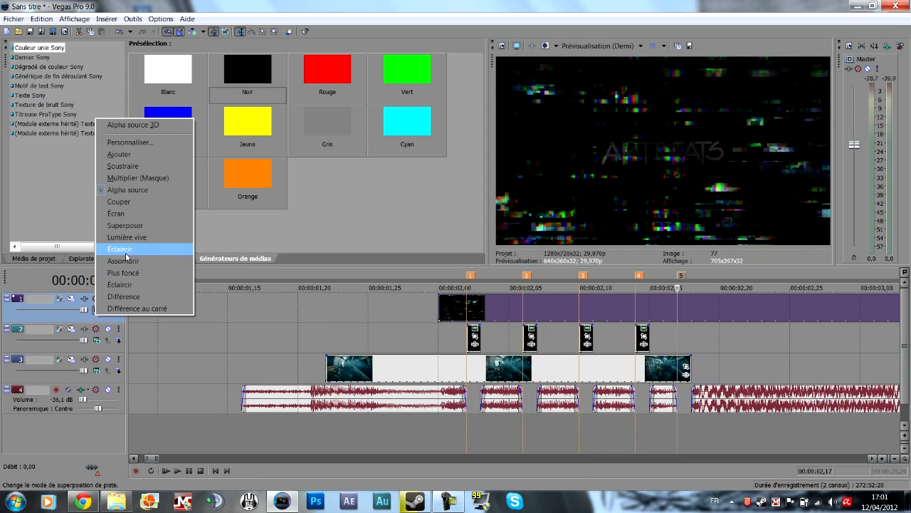
click(124, 214)
drag(491, 295, 492, 321)
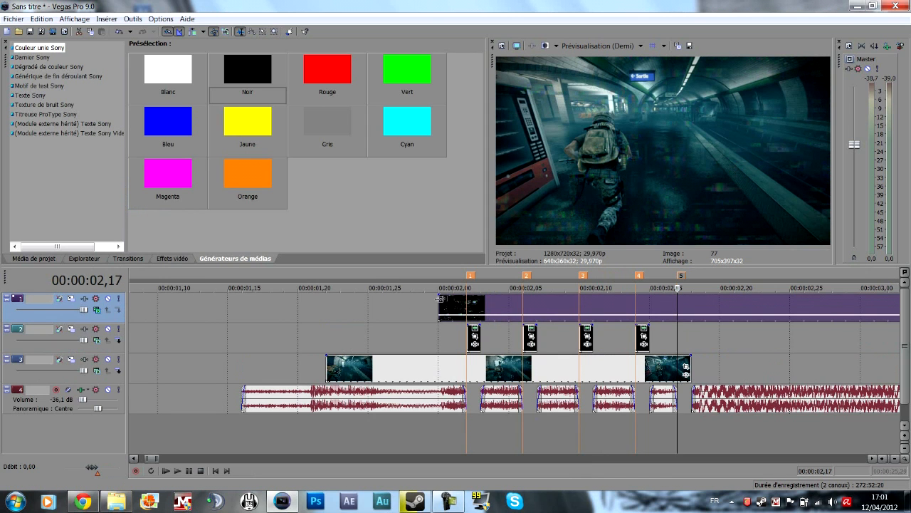
Play the edit from 00:00:02,00 to check the overlay together with the black flashes
click(439, 299)
key(space)
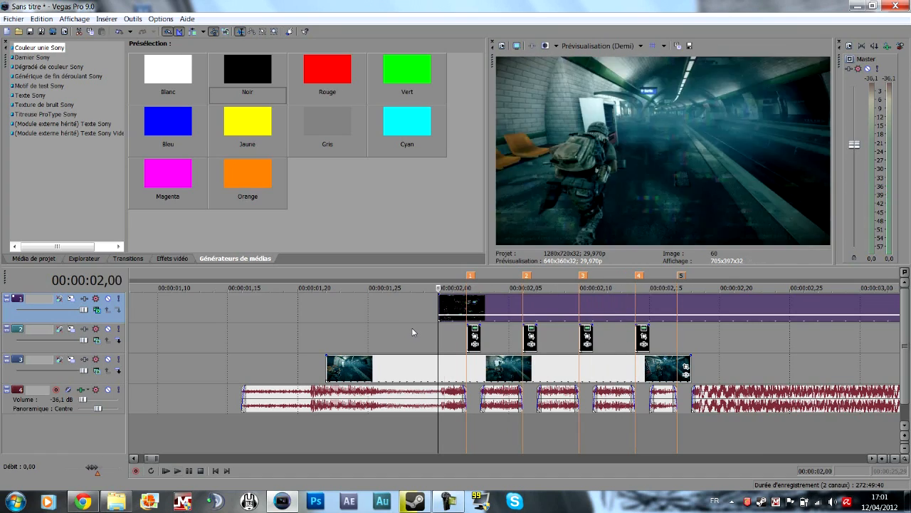
key(space)
key(space)
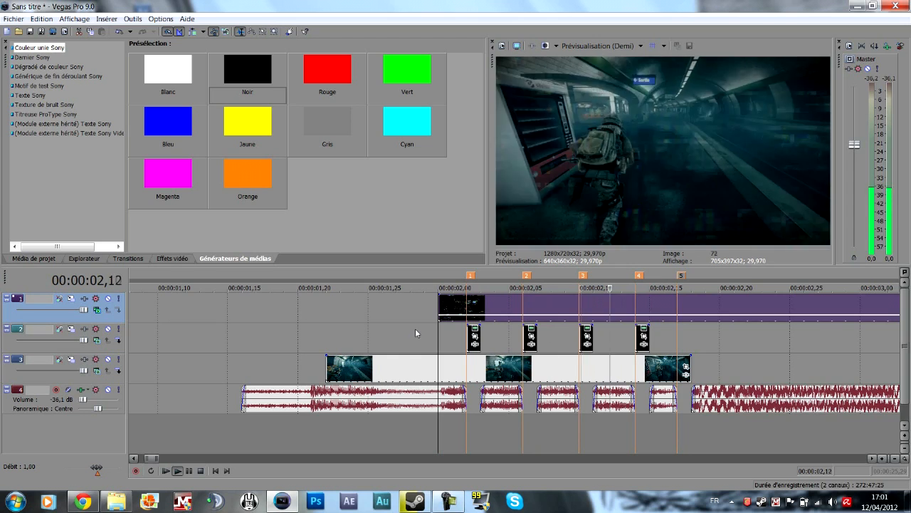
key(space)
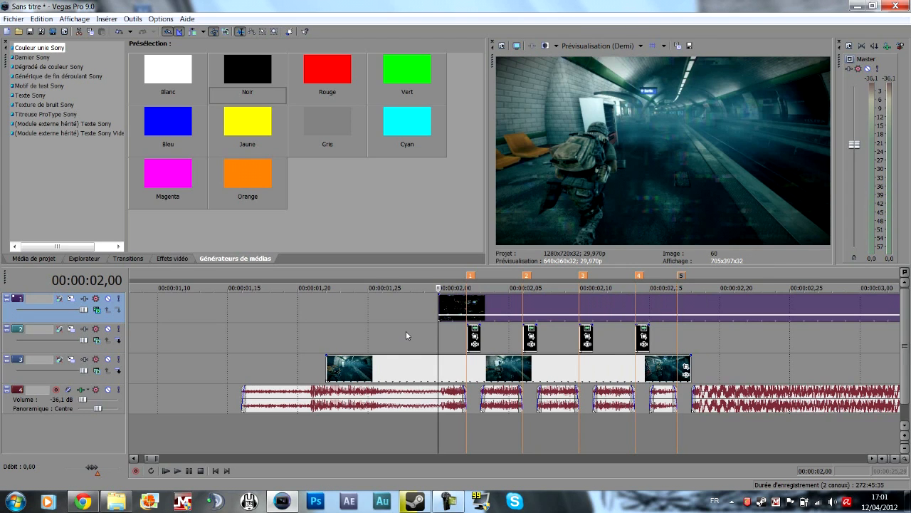